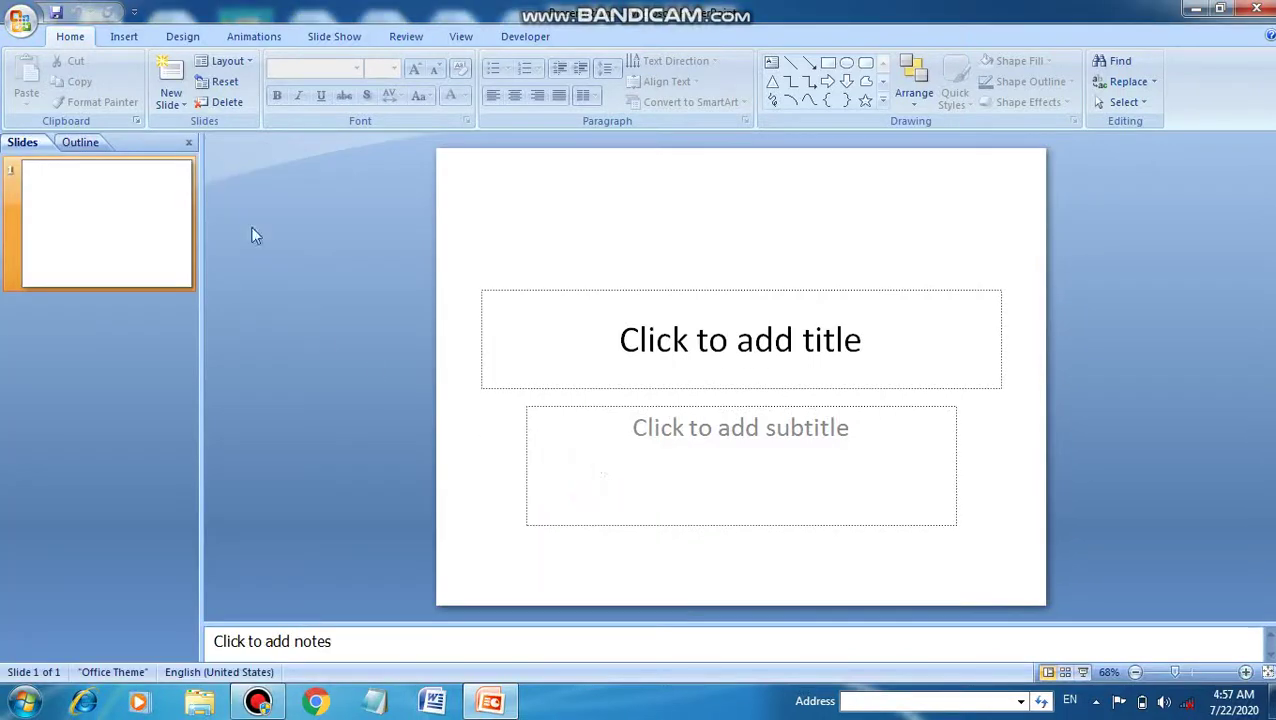
Step: Start inserting a movie from a file on the blank slide
left_click(124, 38)
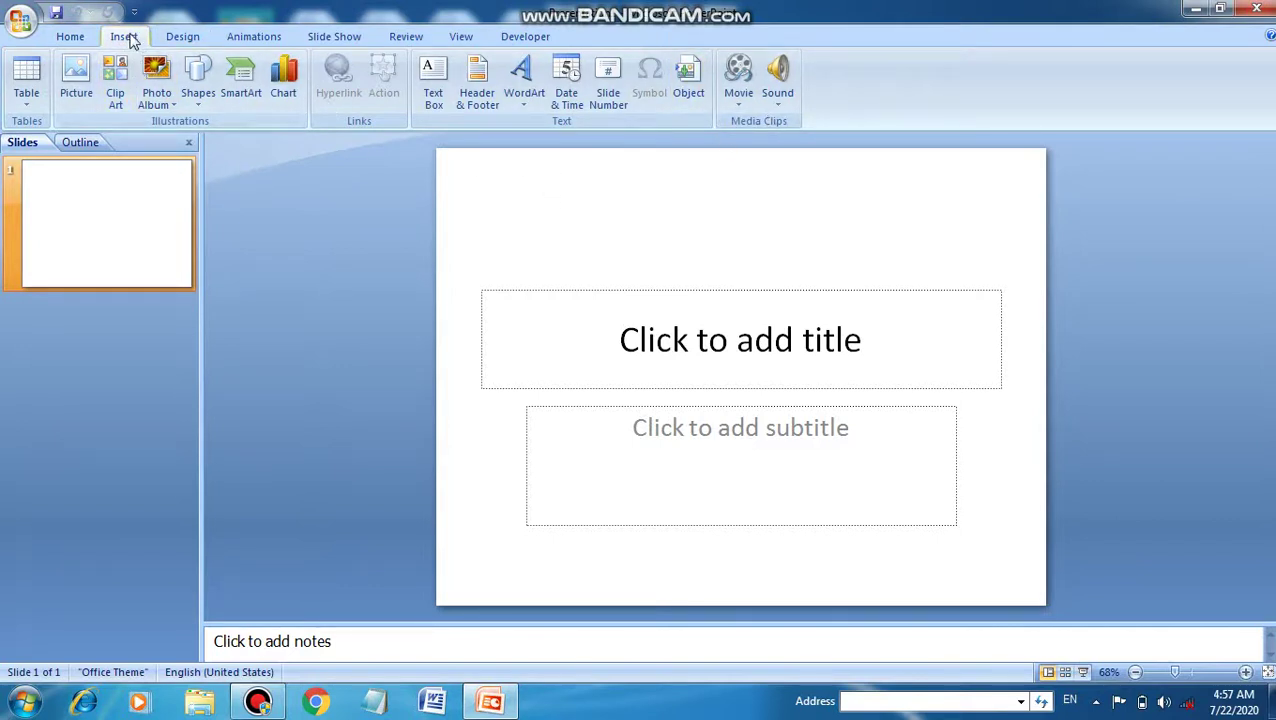
left_click(745, 100)
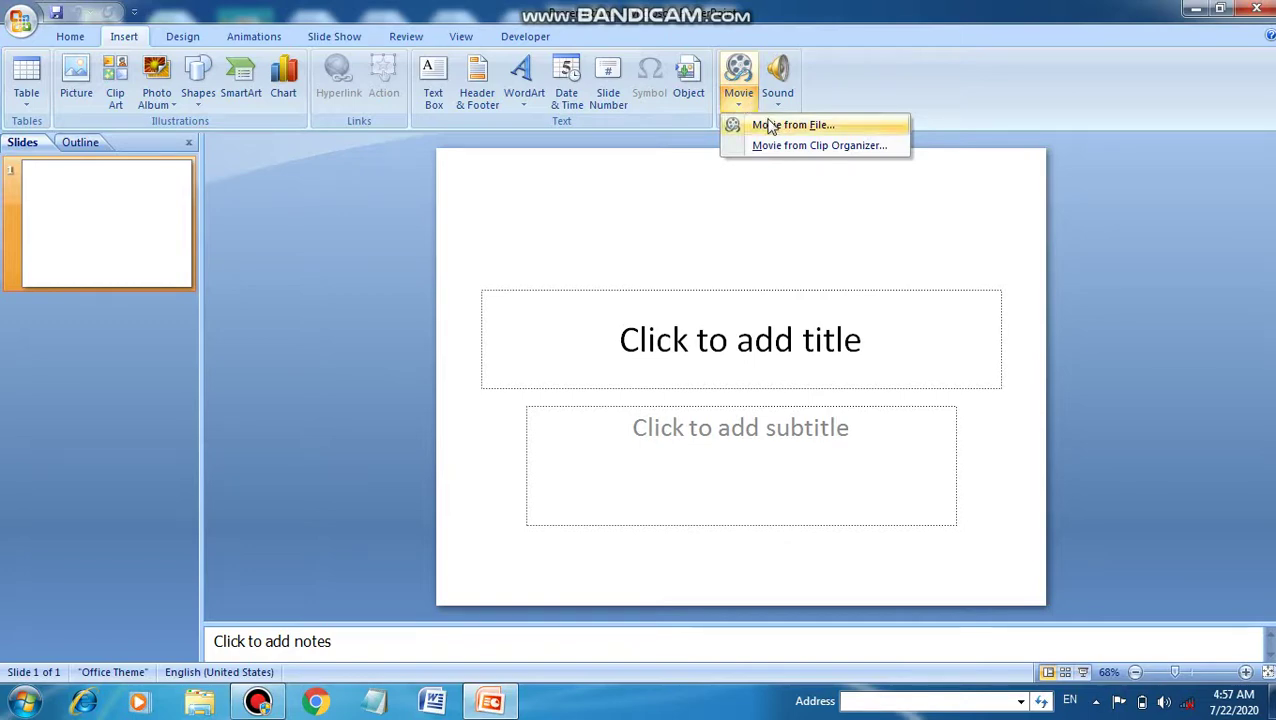
left_click(765, 125)
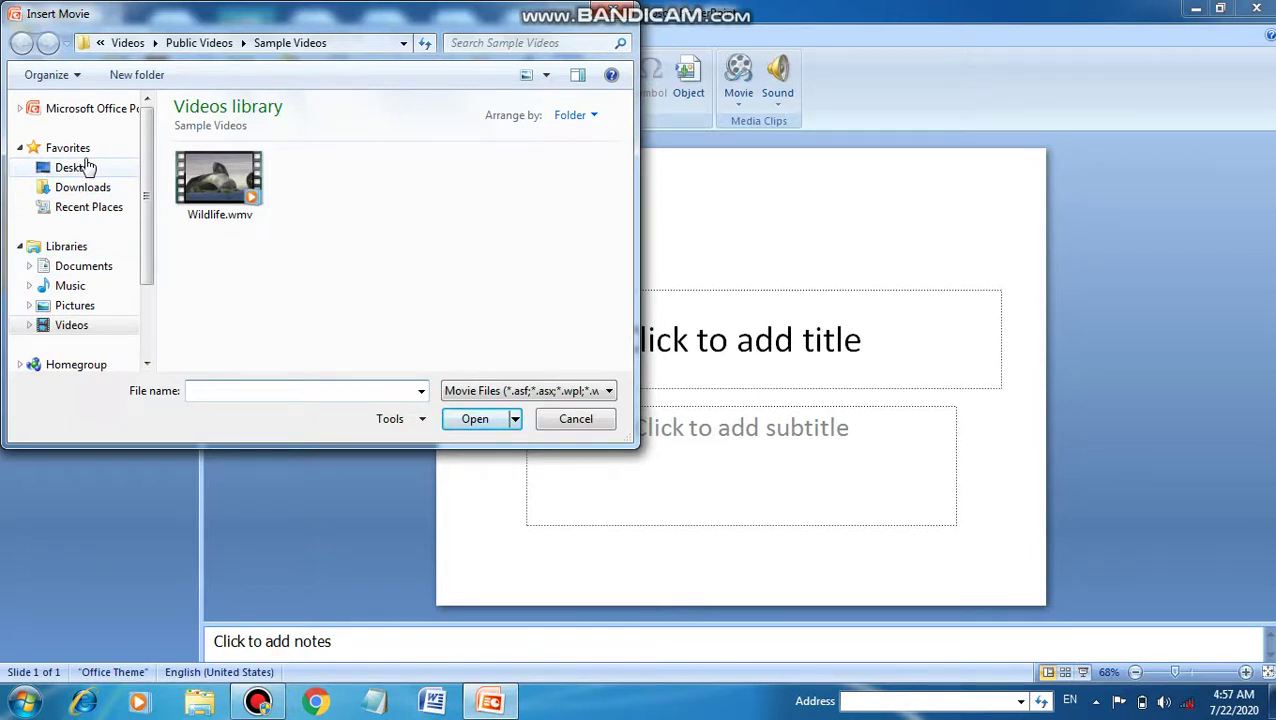
Step: Insert Wildlife.wmv from the Videos > Sample Videos folder onto the slide
left_click(88, 327)
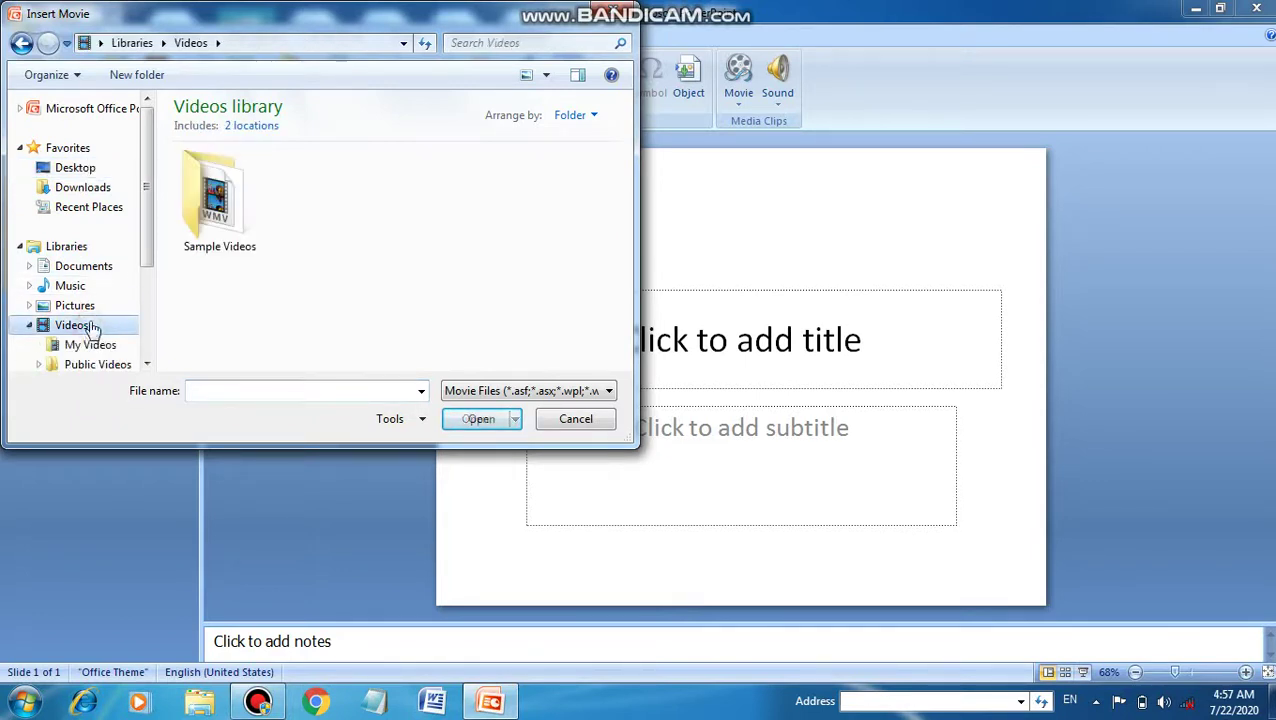
double_click(207, 205)
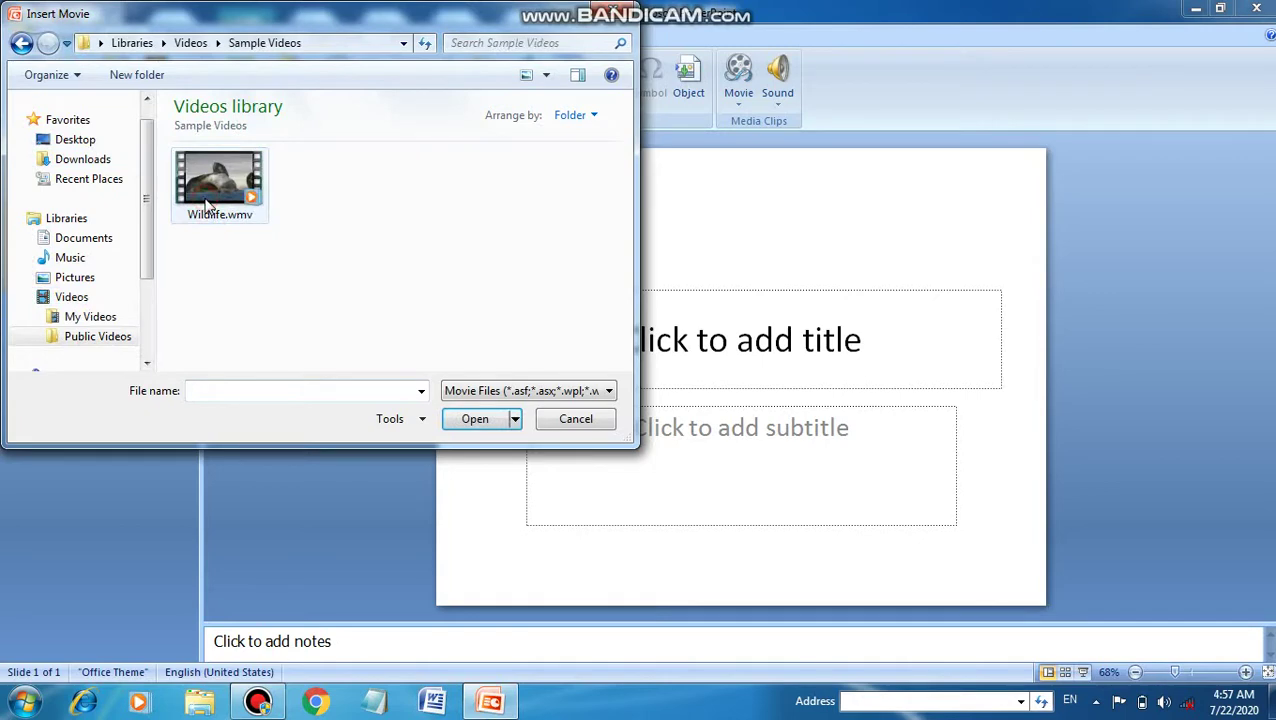
left_click(206, 176)
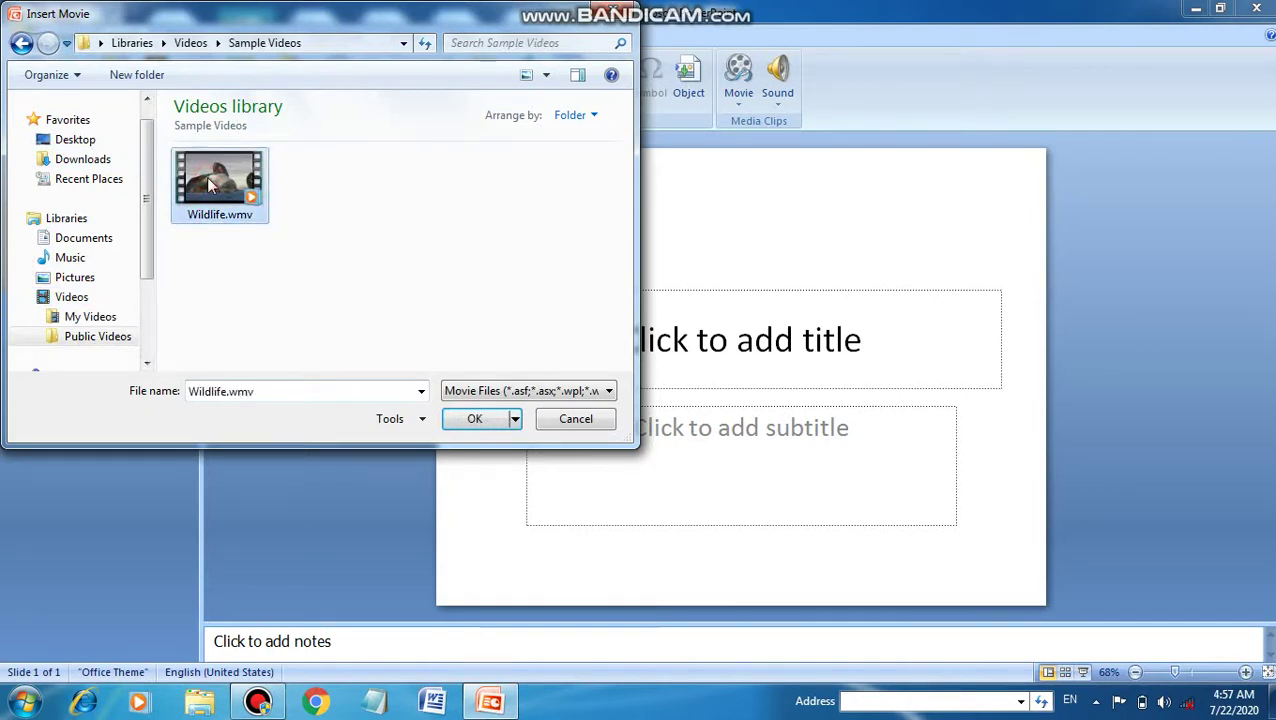
left_click(466, 418)
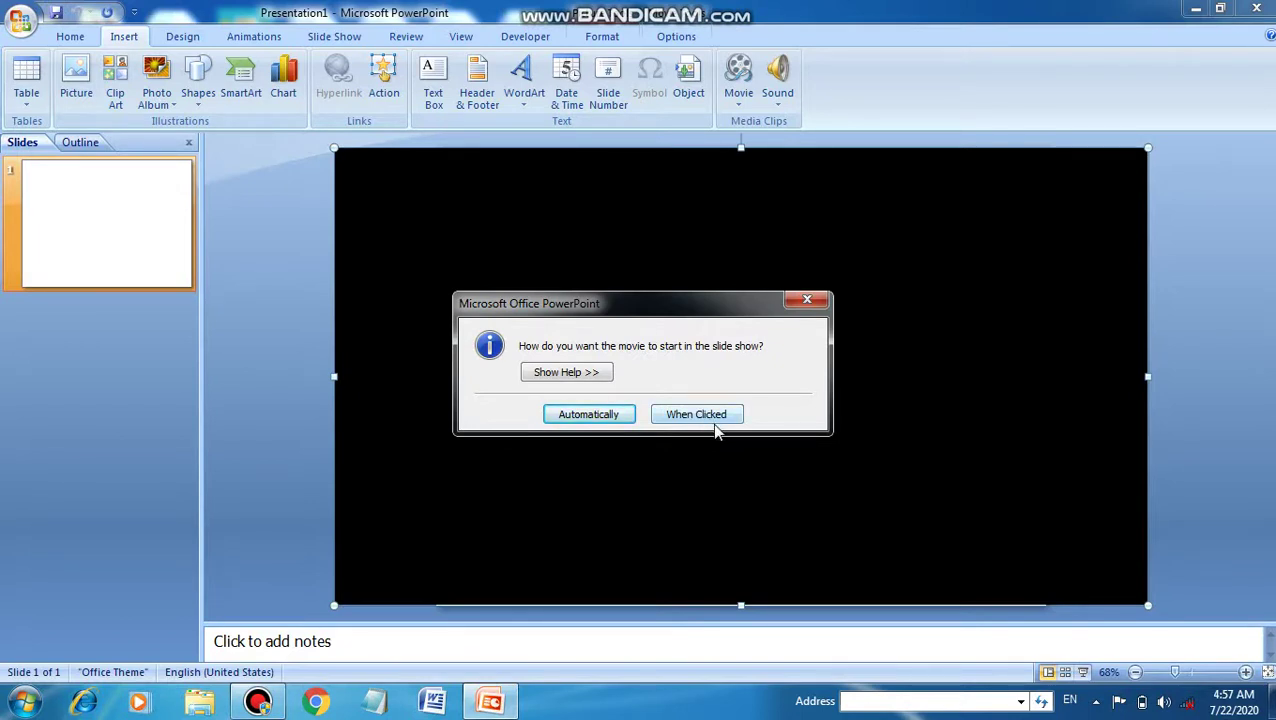
Step: Set the Wildlife movie to start automatically, then test it in a slide show
left_click(612, 411)
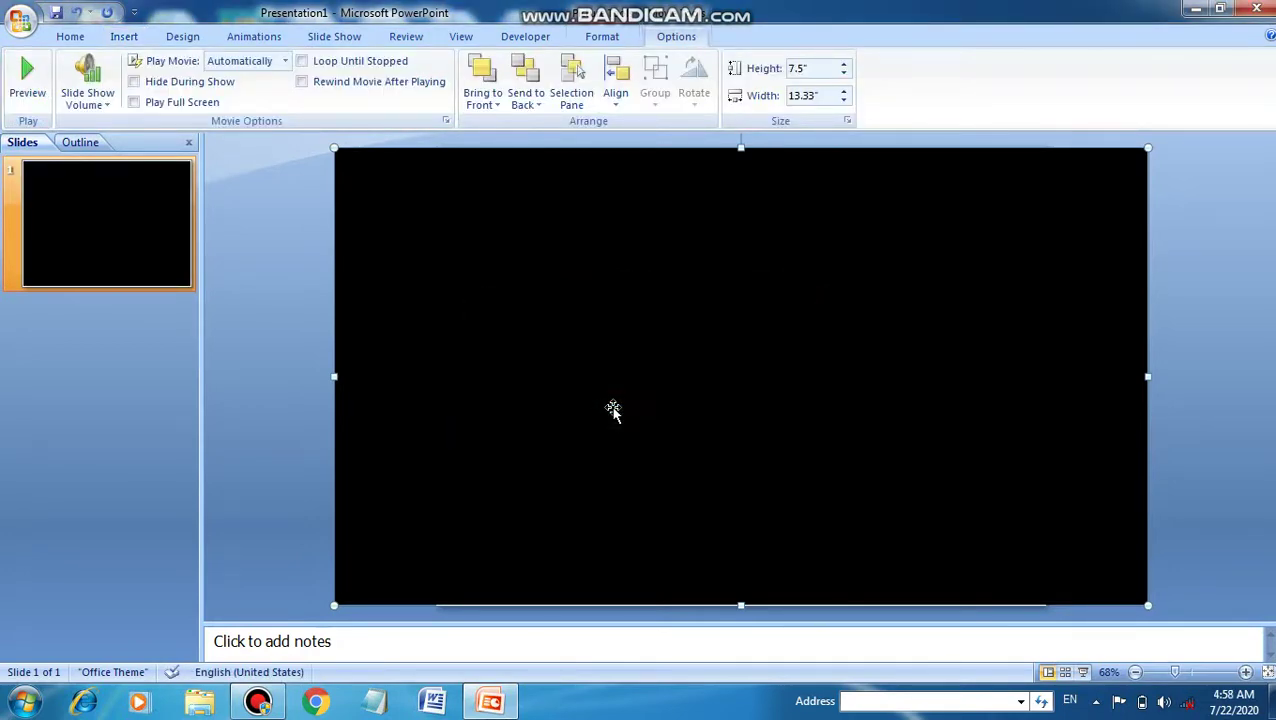
key("F5")
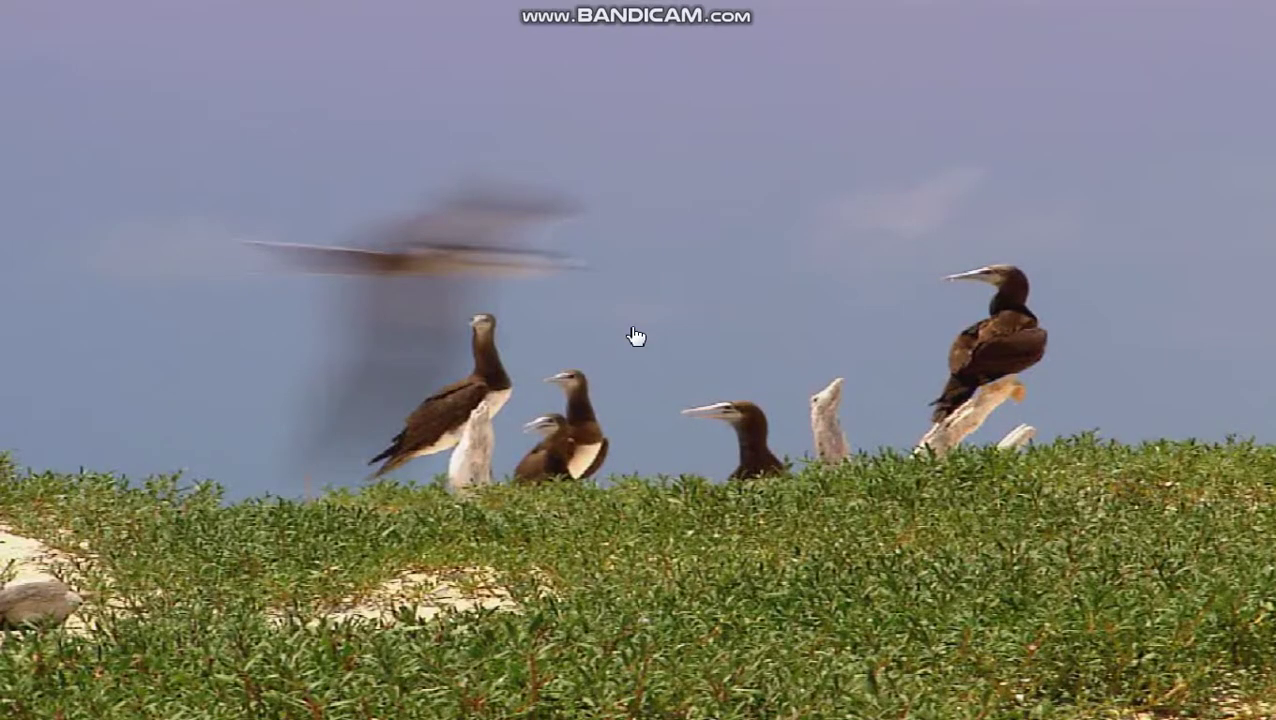
key("Escape")
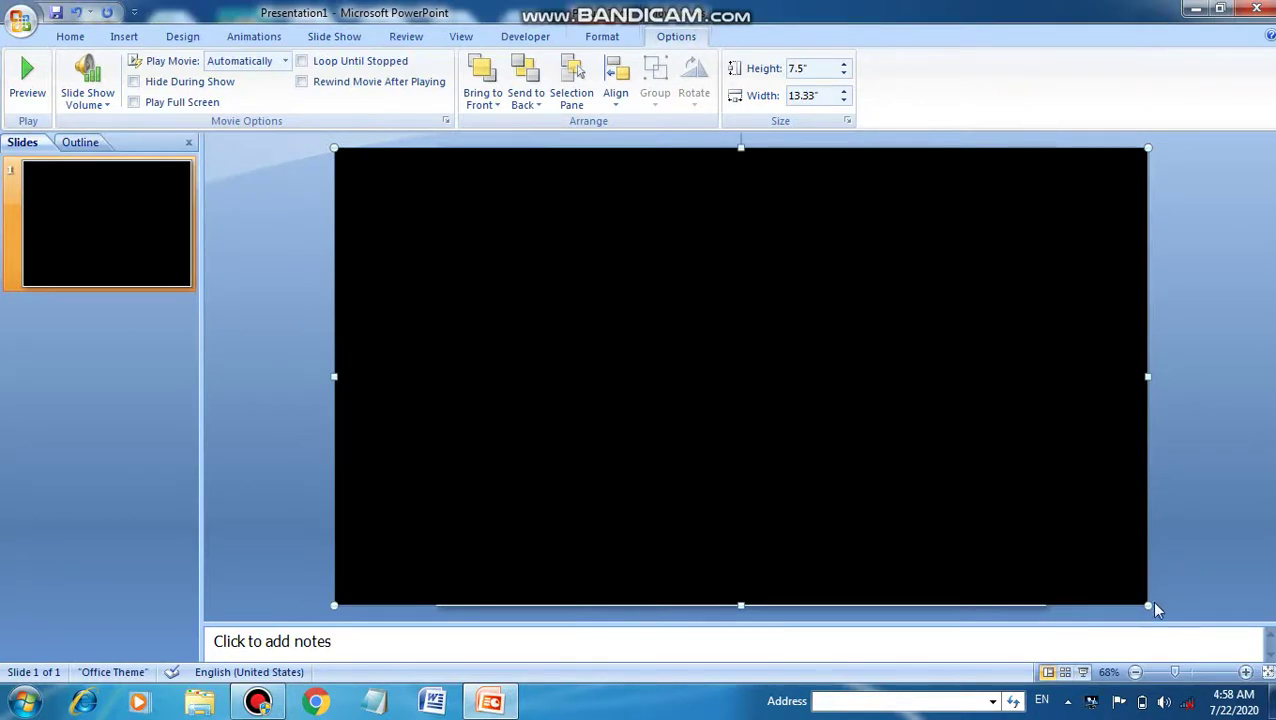
Step: Shrink the movie to 8.75 by 4.92 inches, reposition it, and apply the Blank layout
left_click_drag(1147, 605, 868, 448)
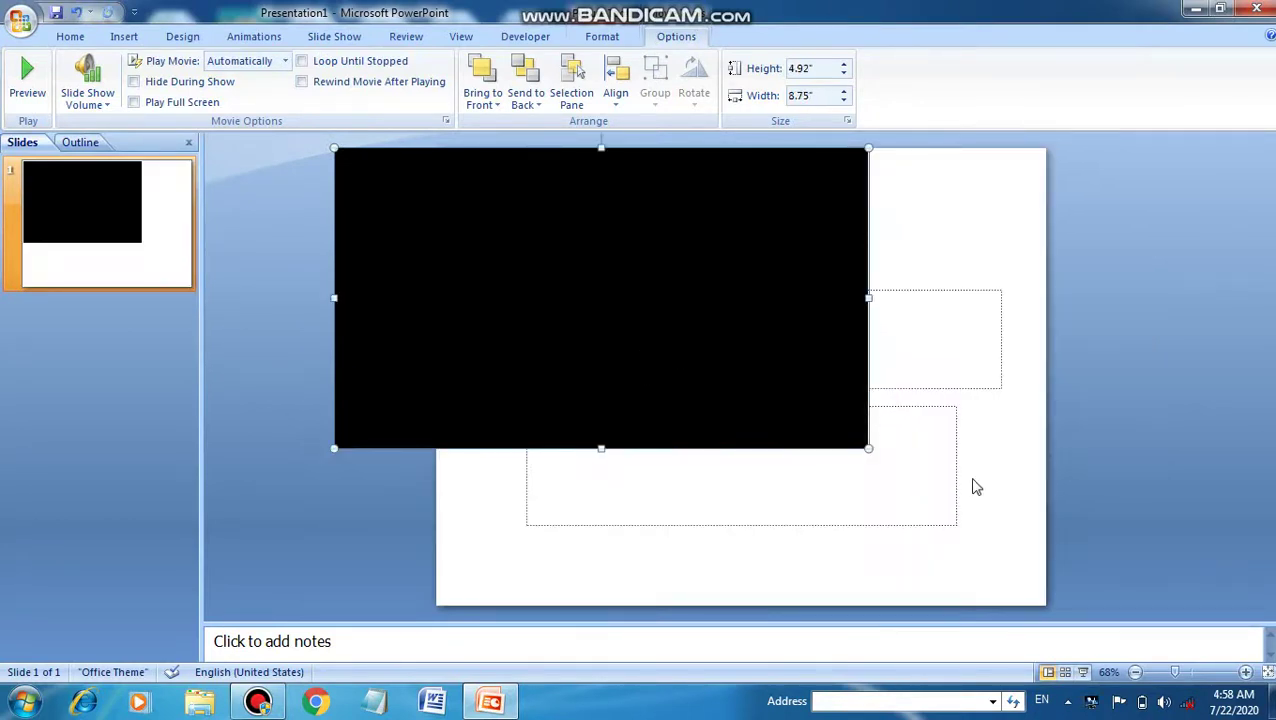
left_click_drag(750, 366, 902, 385)
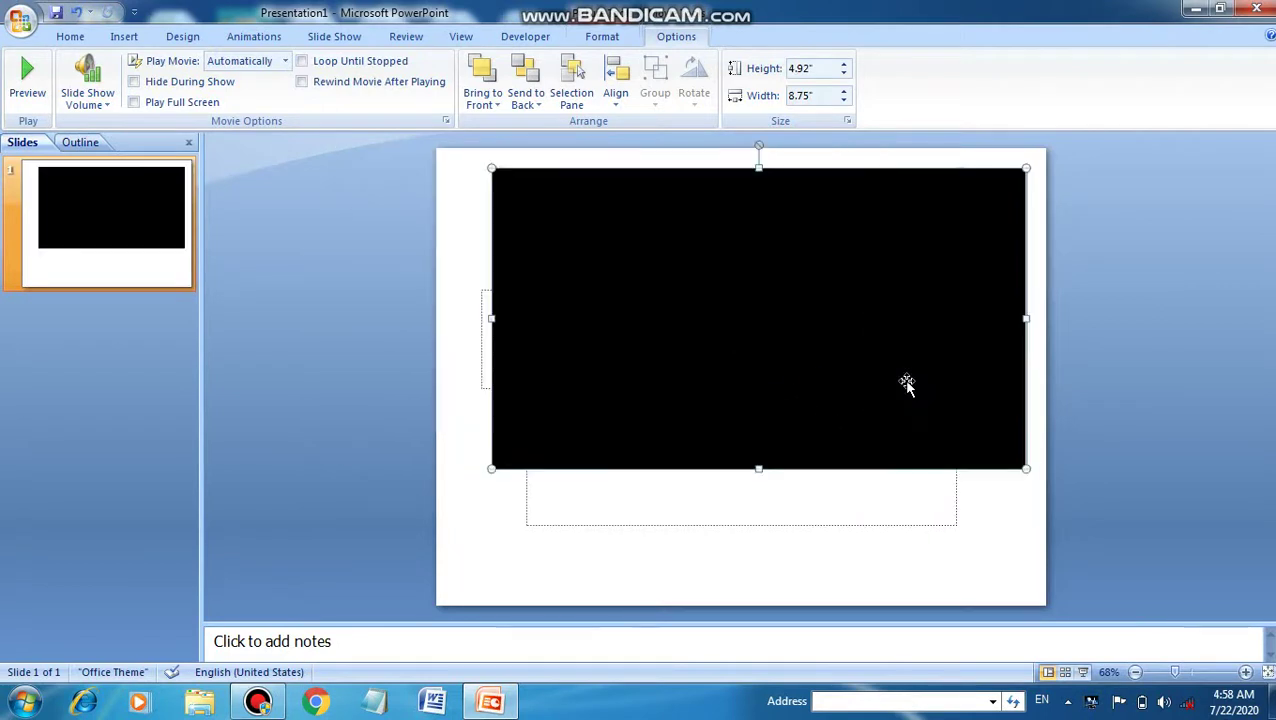
left_click(154, 272)
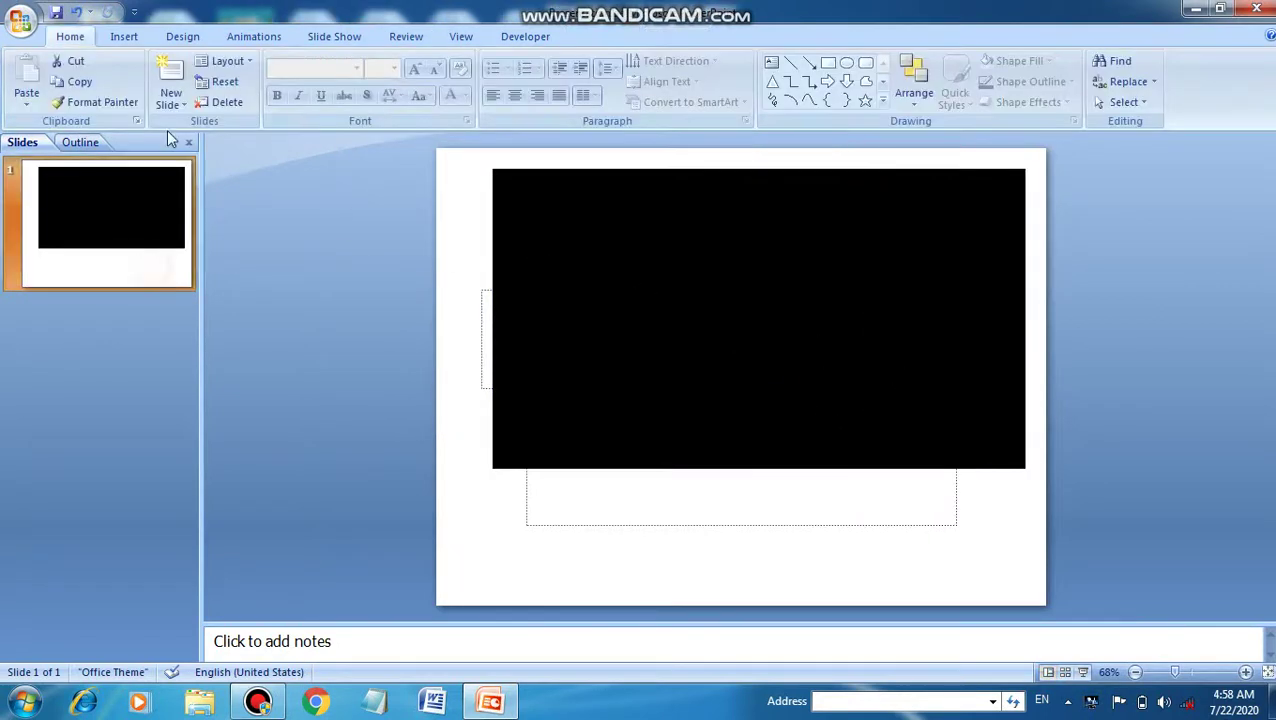
left_click(245, 61)
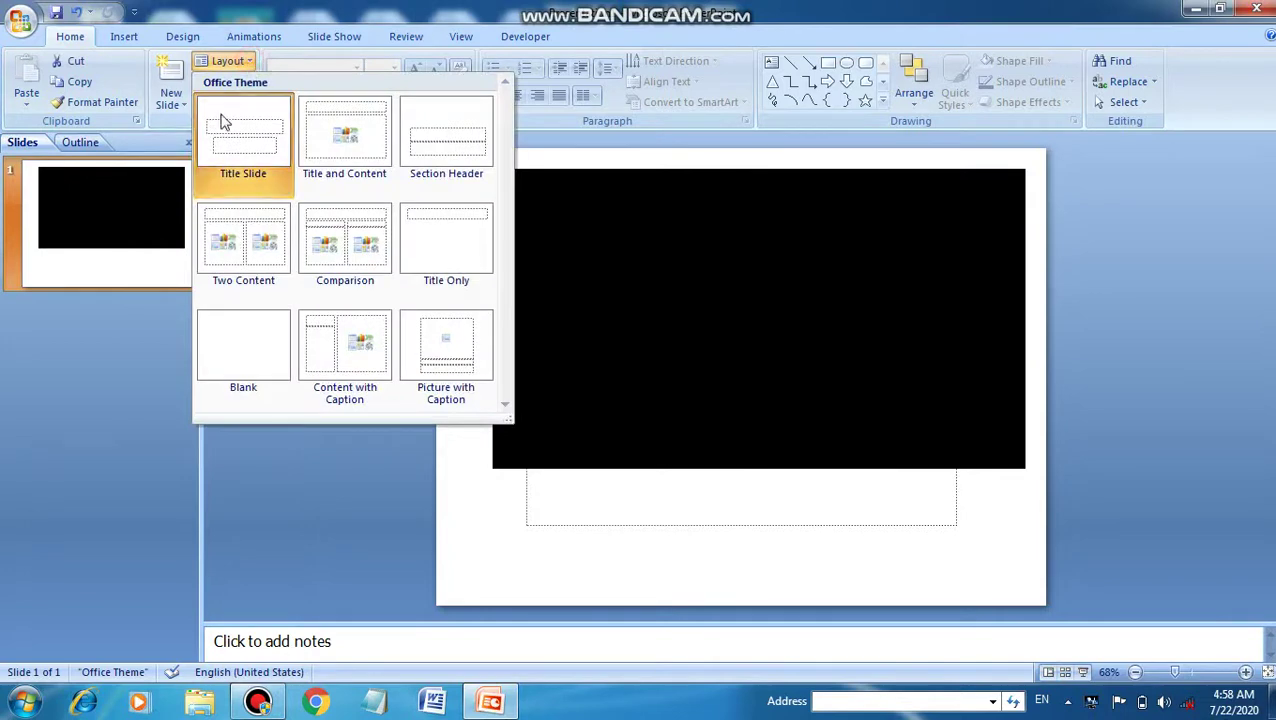
left_click(227, 337)
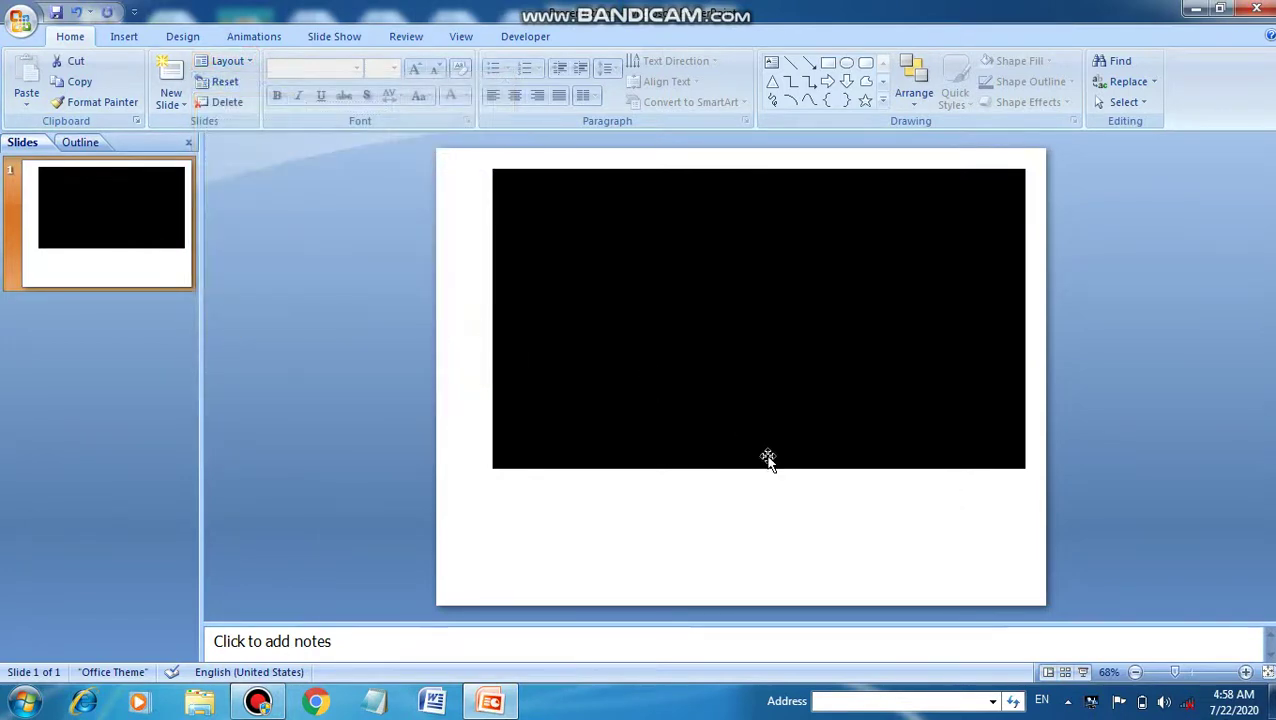
Step: Give the movie a thick black-and-white frame style and nudge it slightly left
left_click(797, 403)
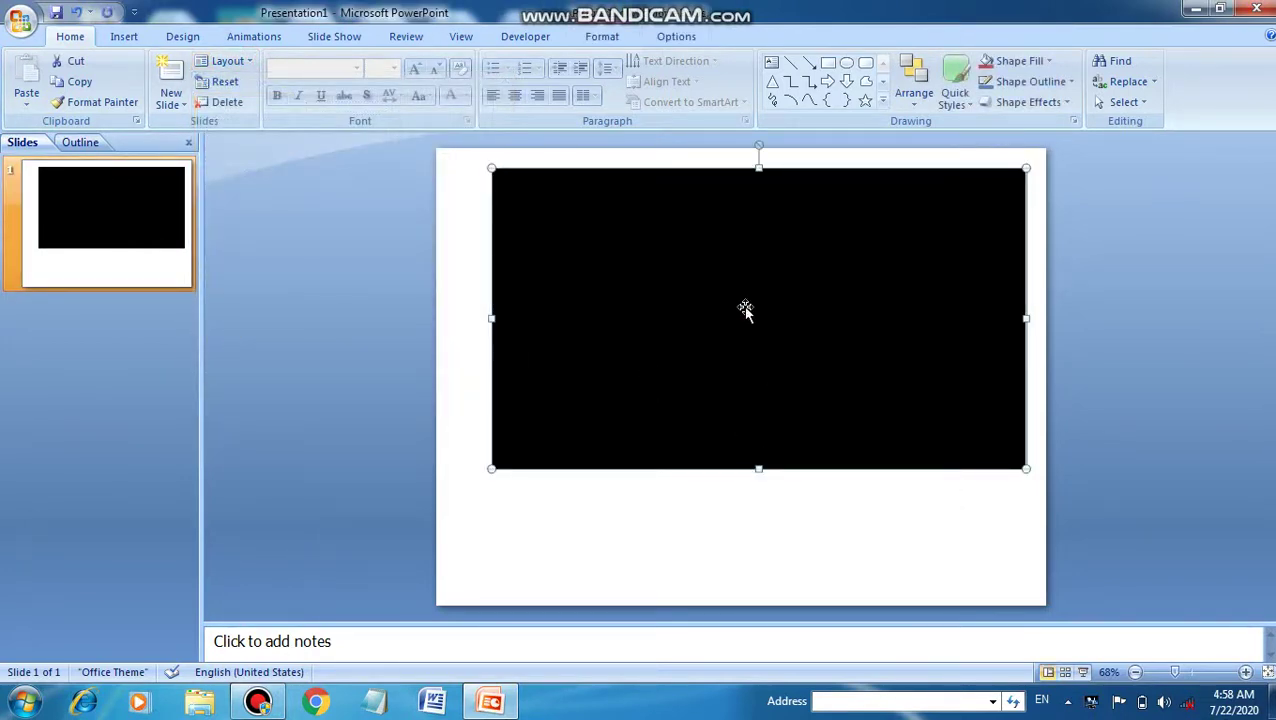
left_click(603, 37)
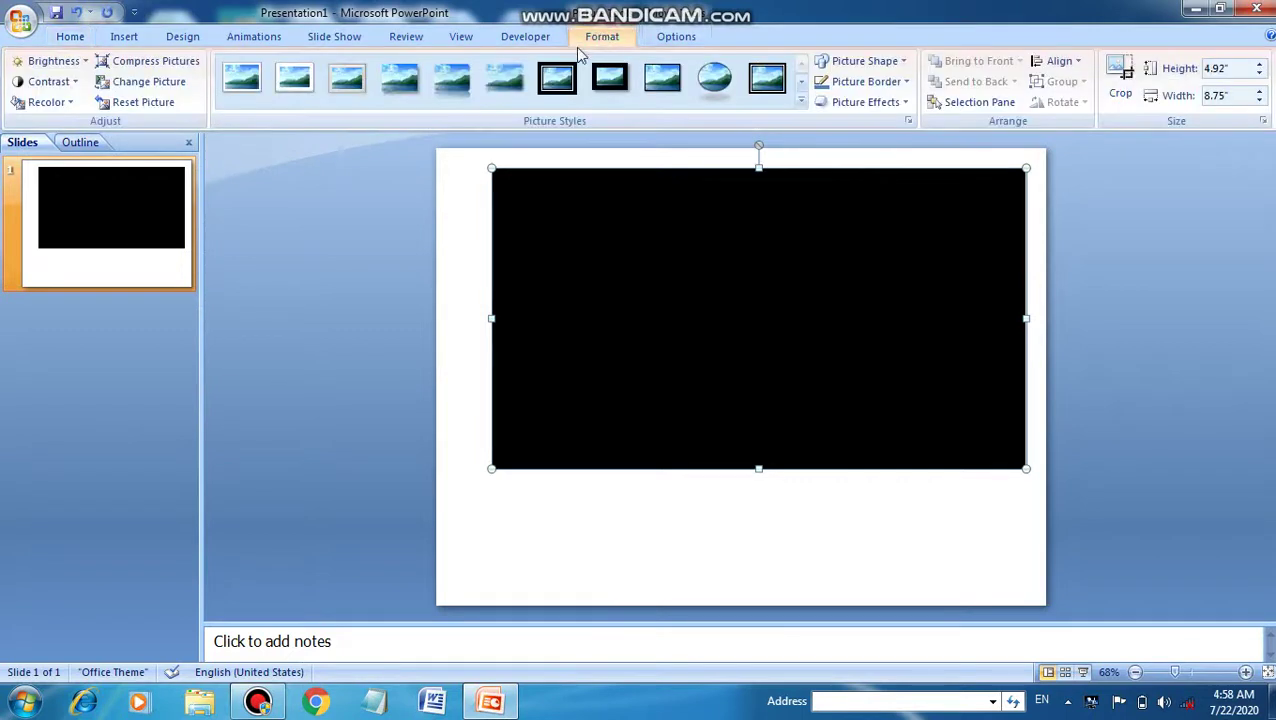
left_click(557, 77)
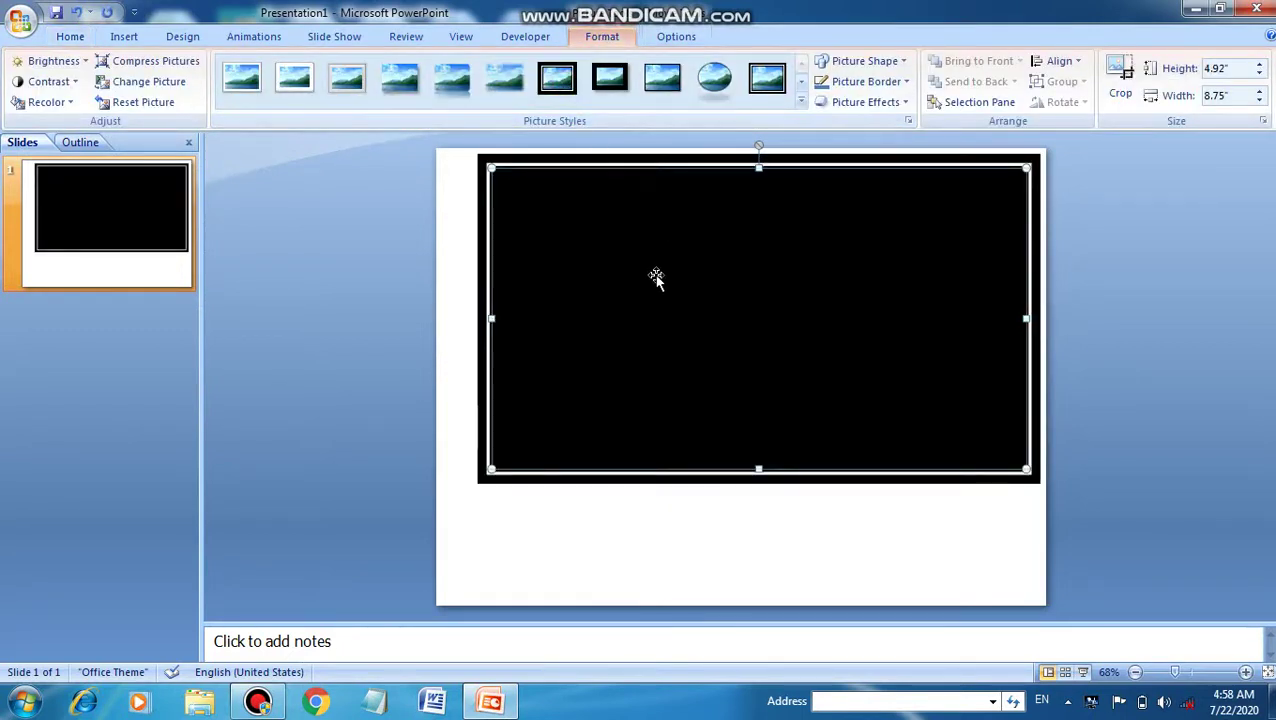
left_click_drag(656, 277, 630, 282)
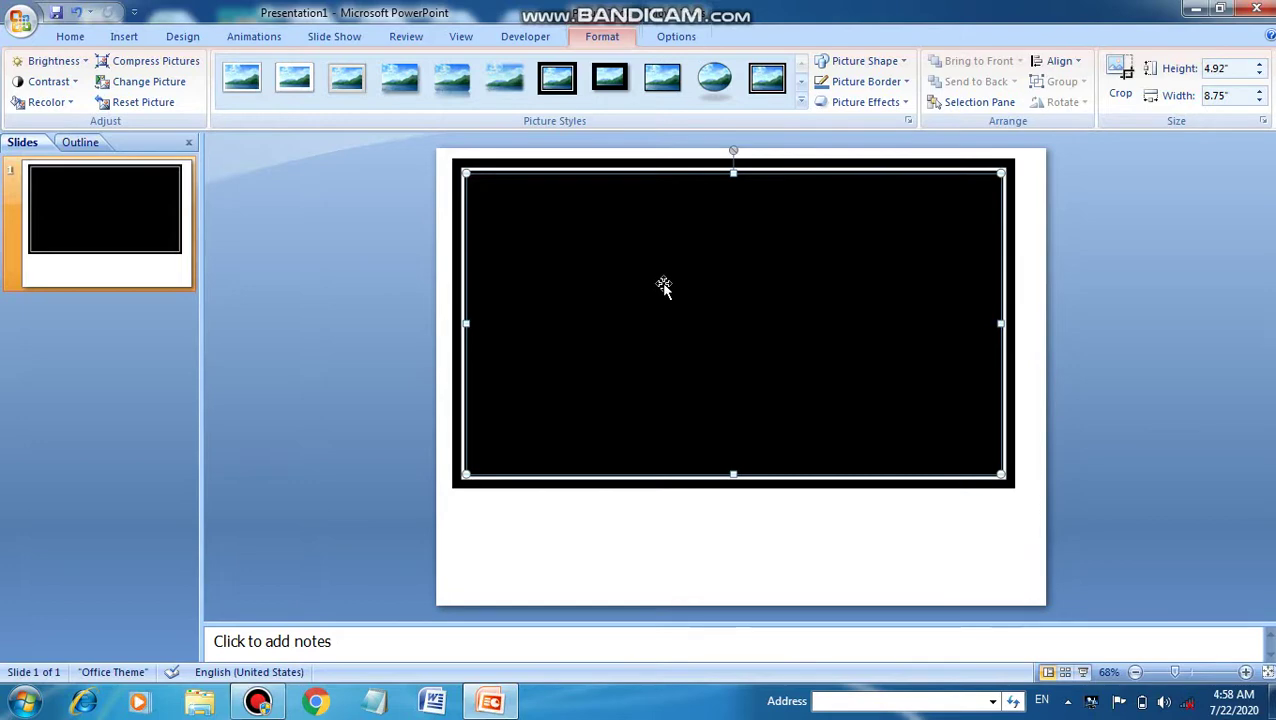
Step: Draw a blue oval below the framed movie
left_click(133, 38)
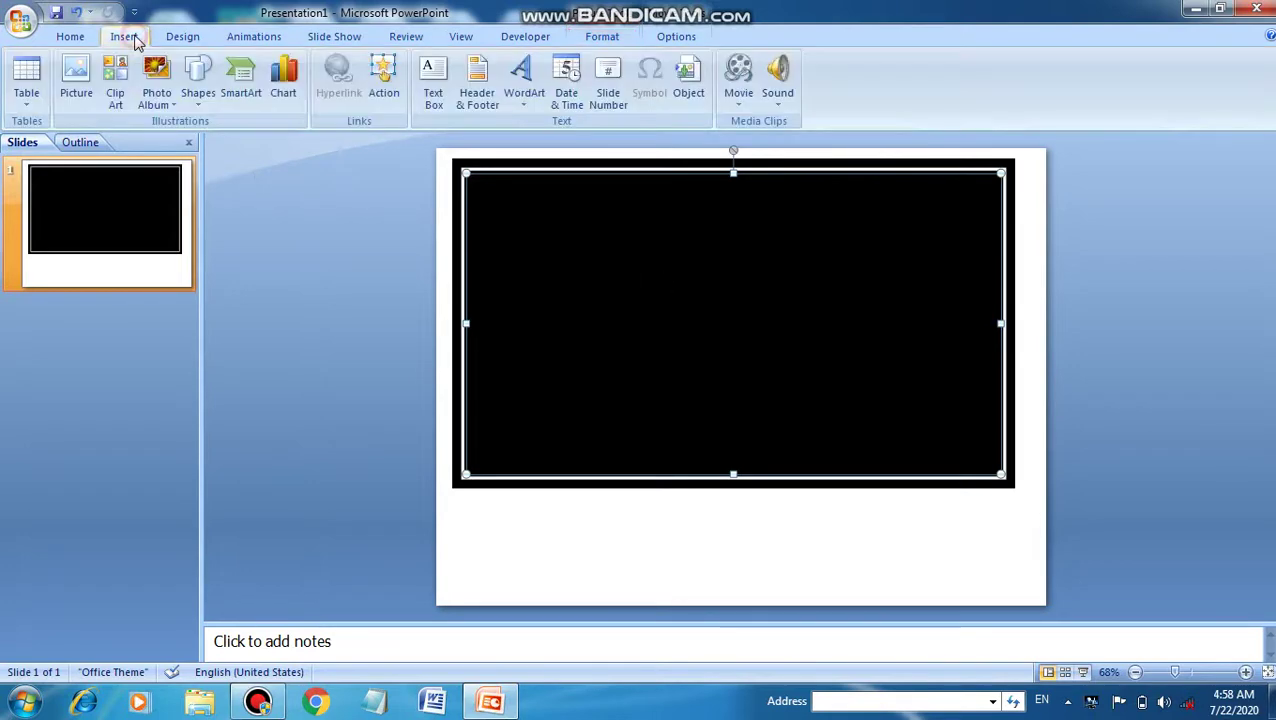
left_click(197, 95)
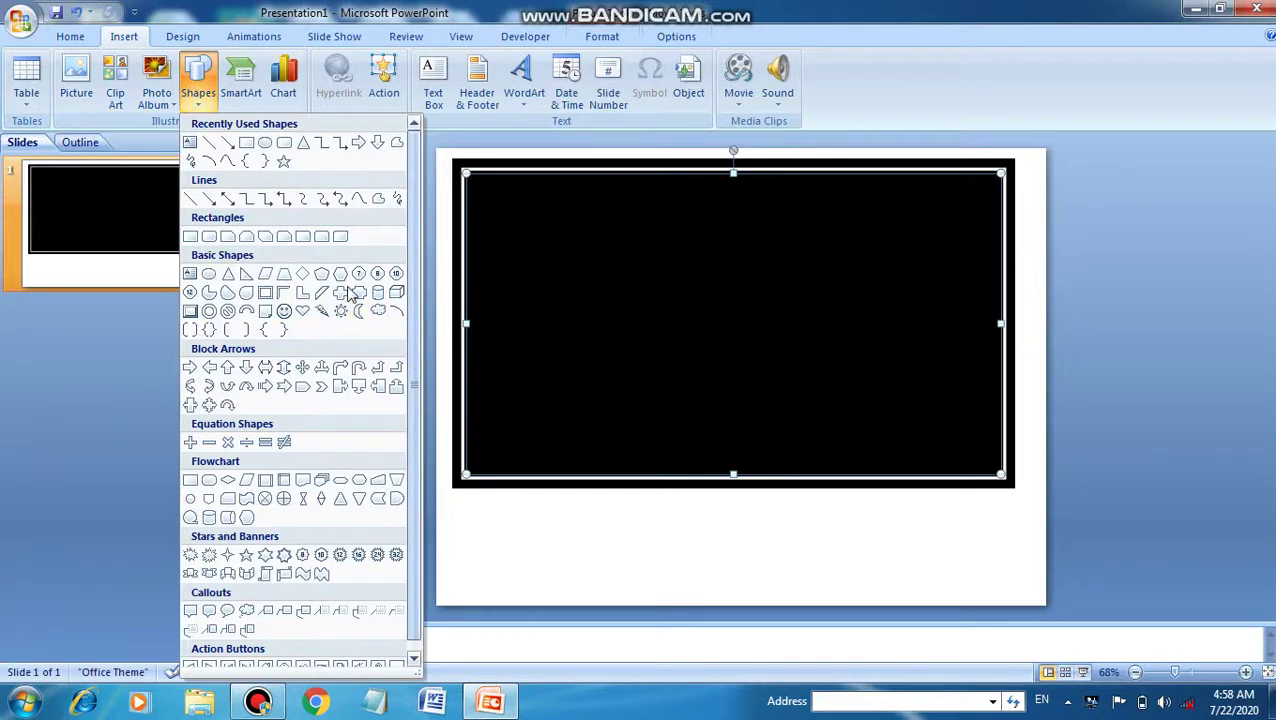
left_click(265, 142)
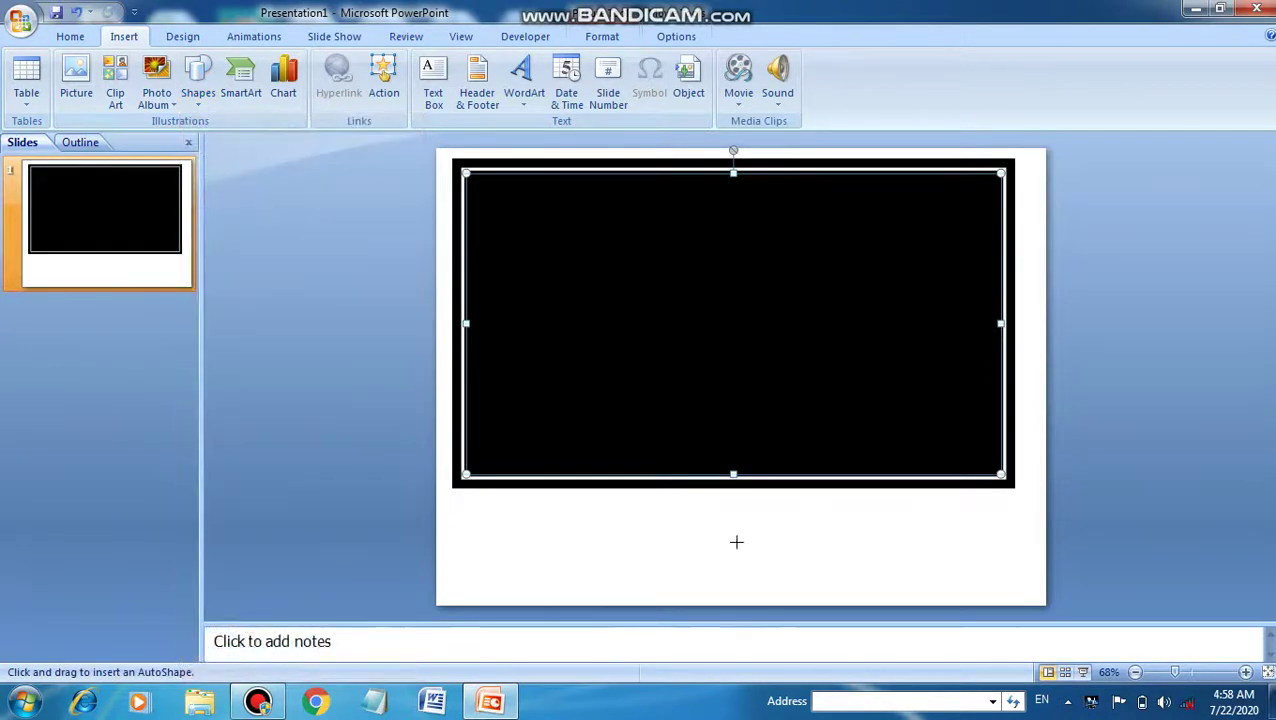
mouse_move(768, 512)
left_mouse_down()
mouse_move(797, 558)
mouse_move(836, 570)
left_mouse_up()
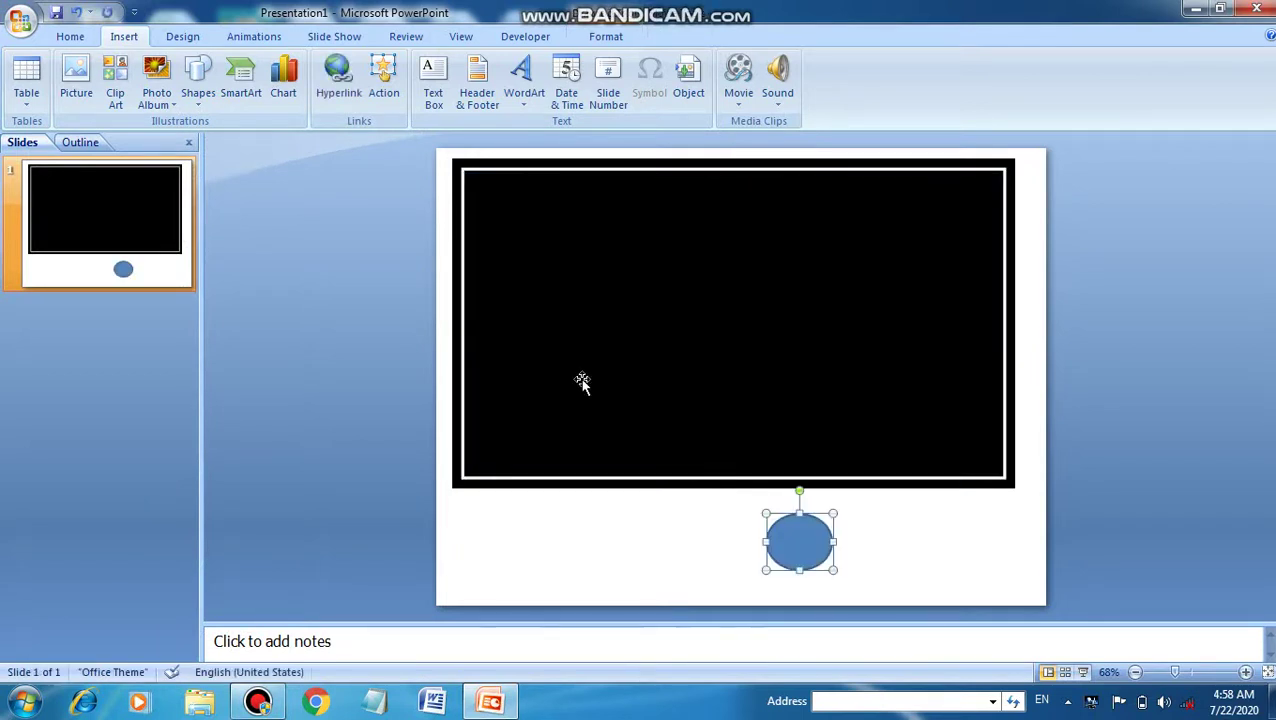
Step: Draw a small rectangle inside the oval
left_click(199, 100)
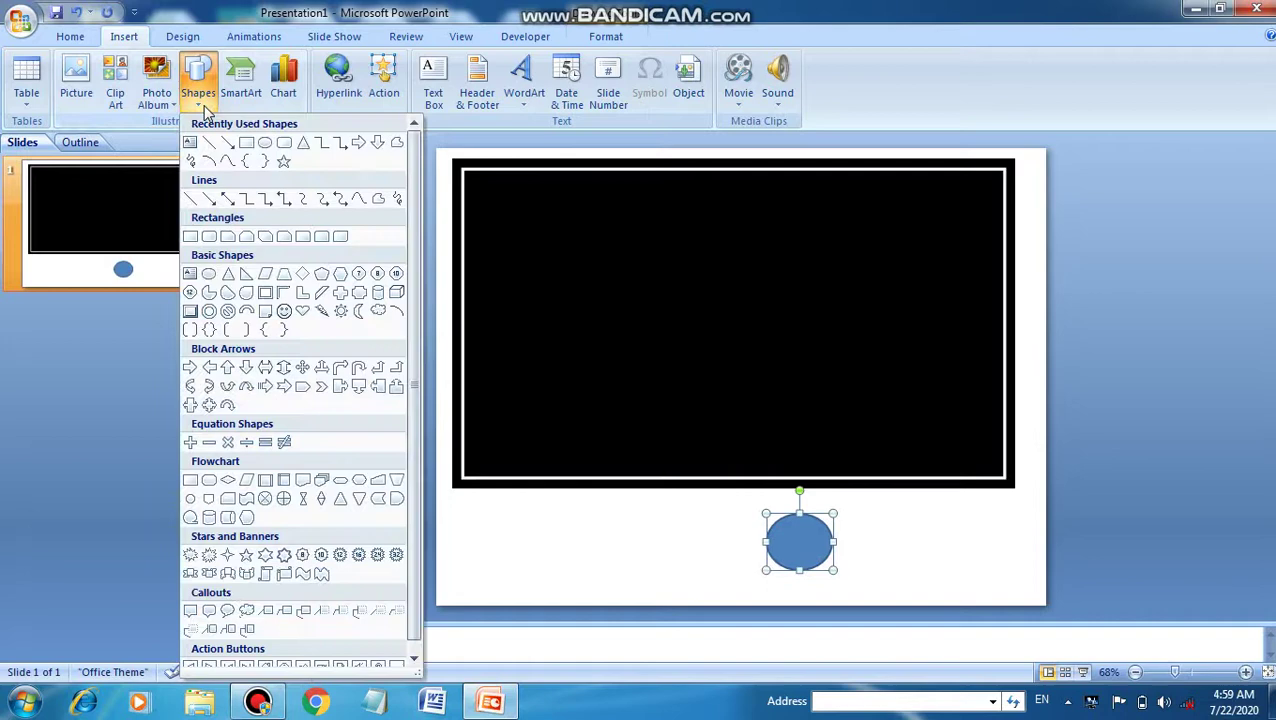
left_click(246, 142)
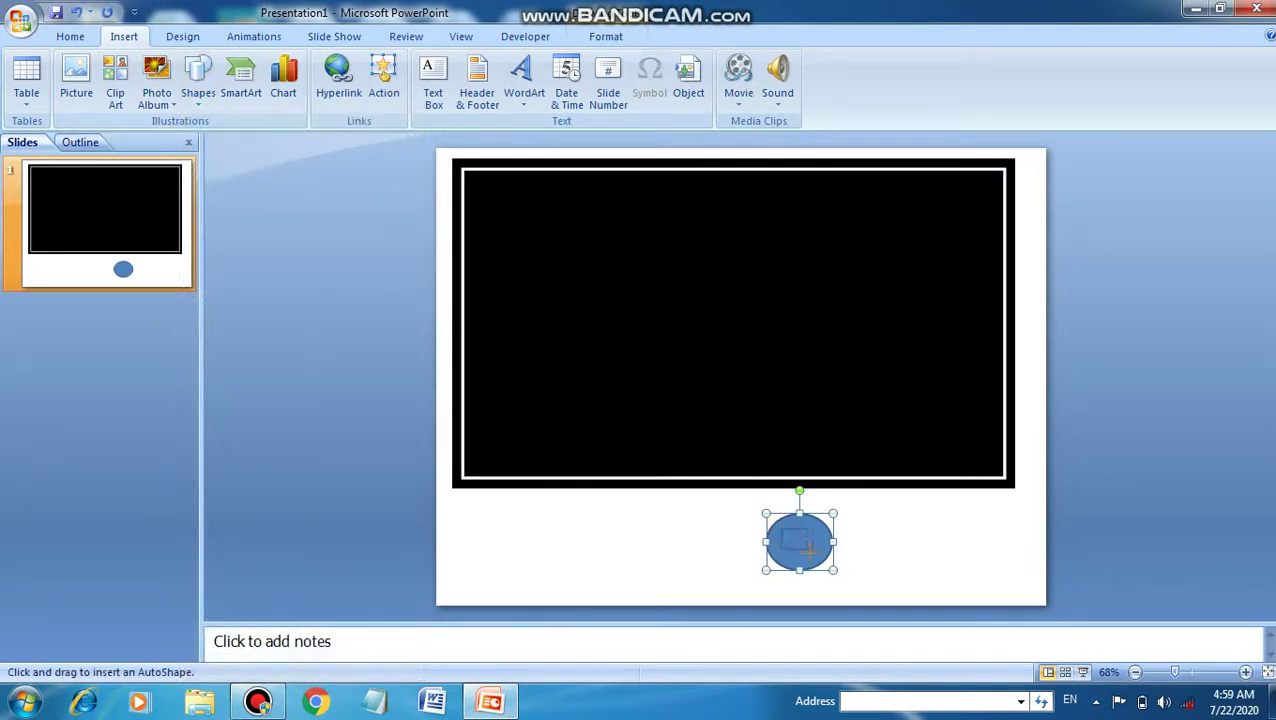
left_click_drag(815, 548, 816, 552)
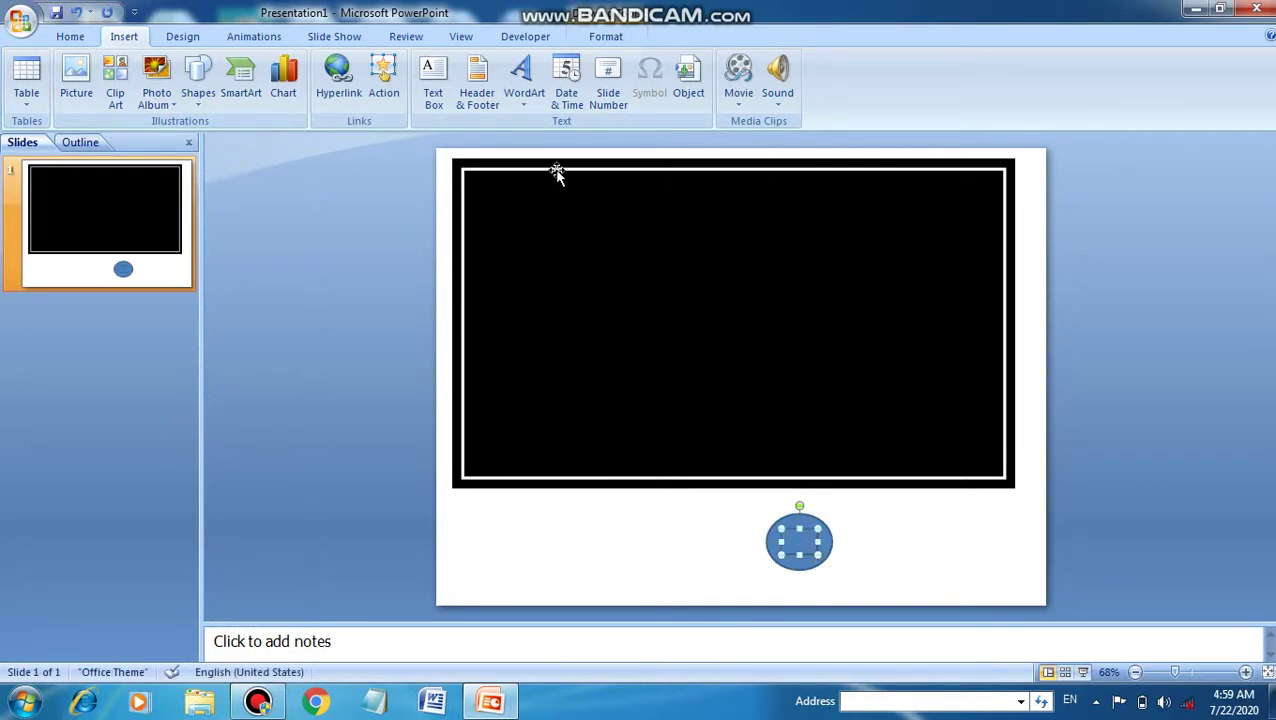
Step: Fill the small rectangle with white and remove its outline, then select it with the oval
left_click(610, 44)
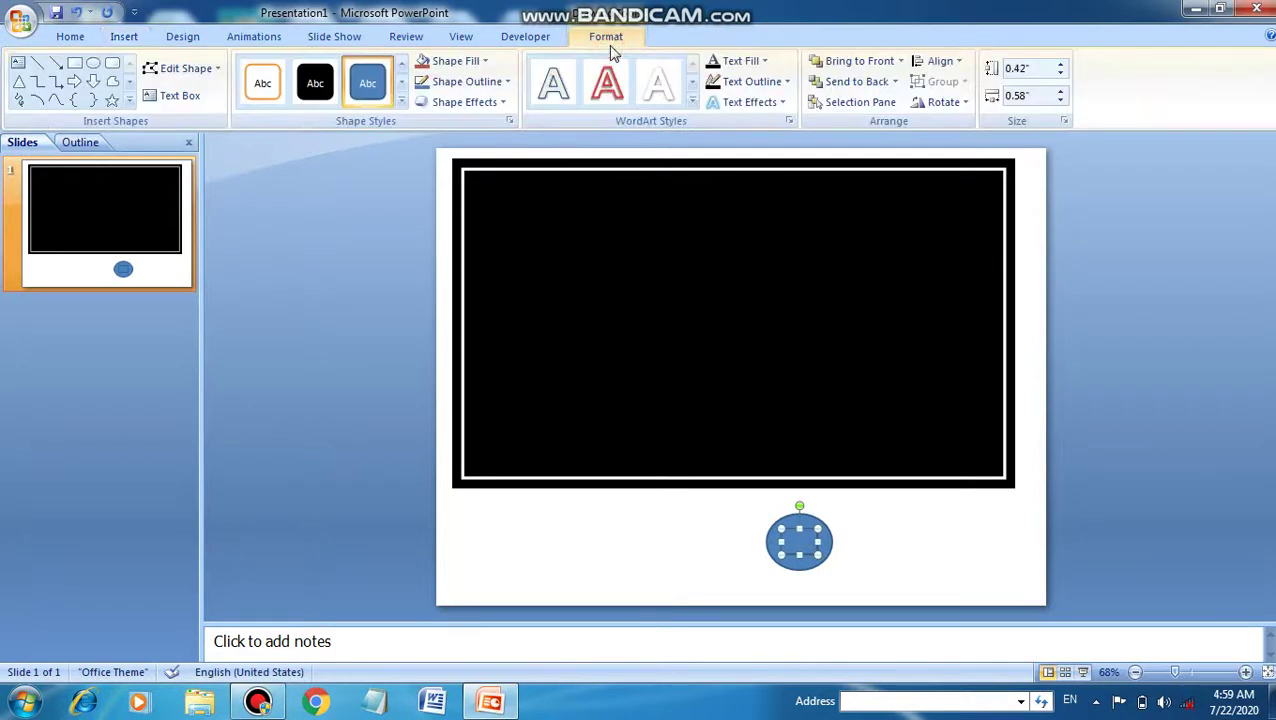
left_click(466, 64)
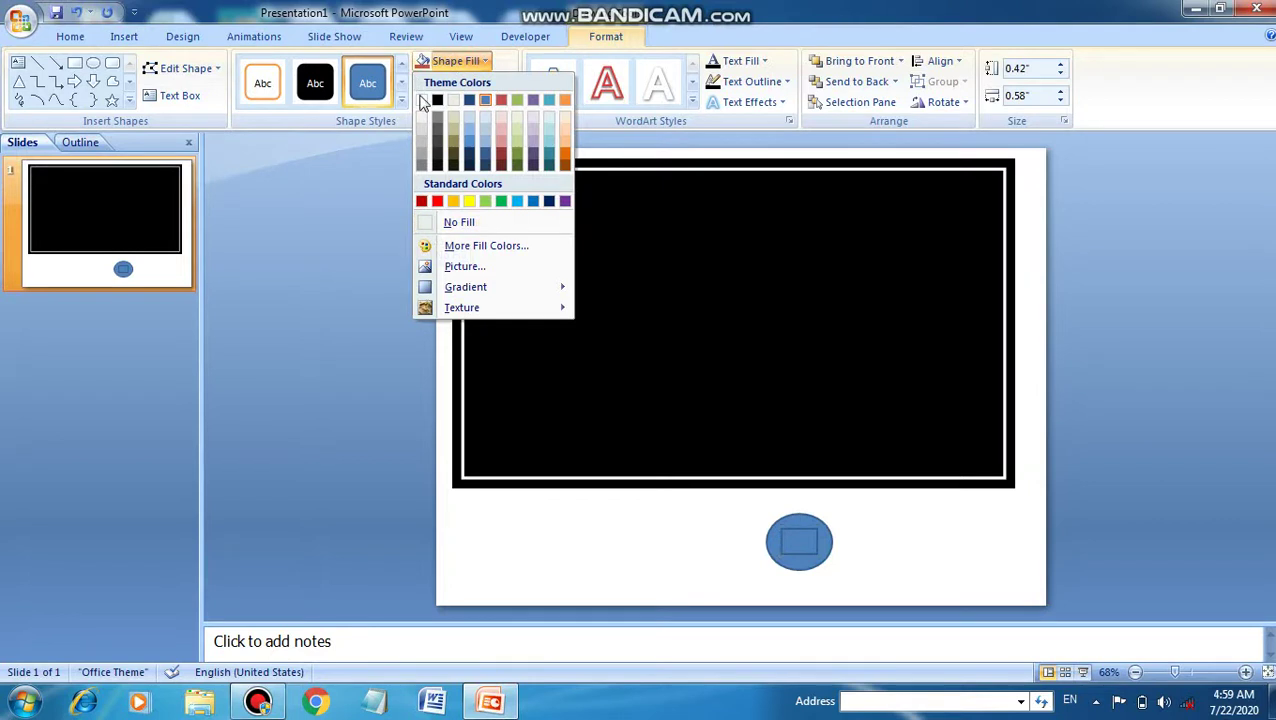
left_click(422, 101)
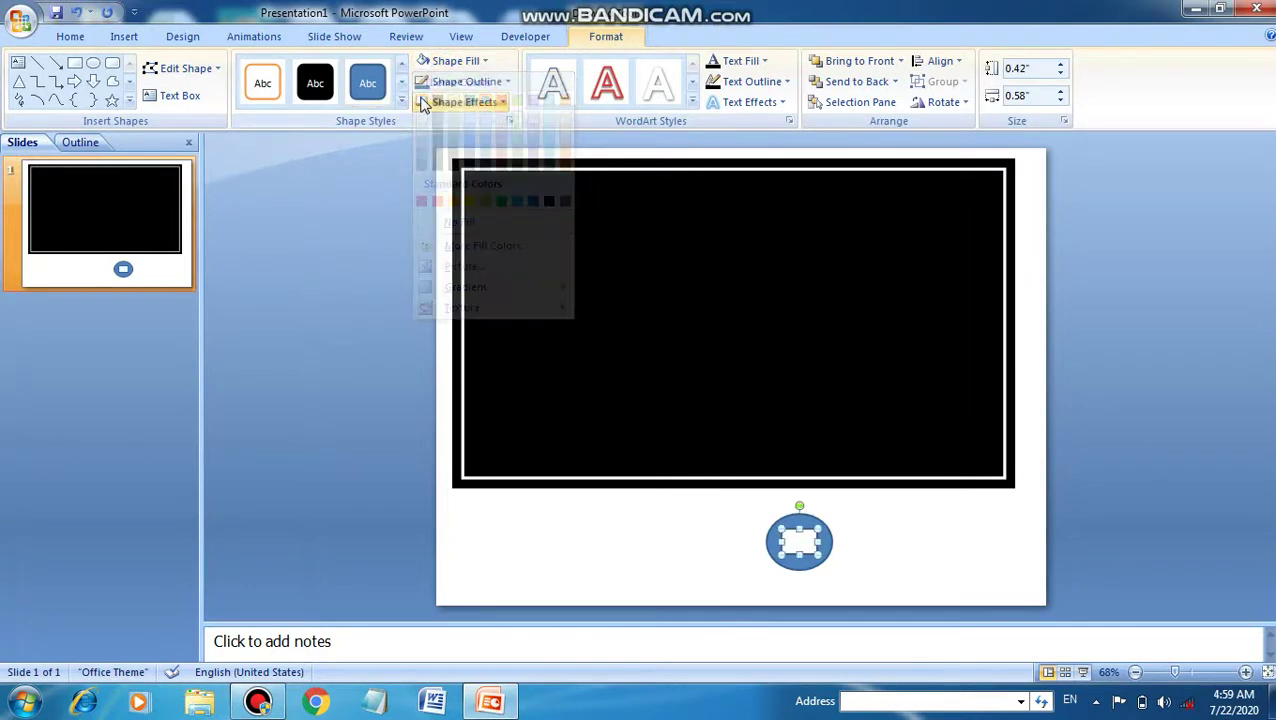
left_click(483, 84)
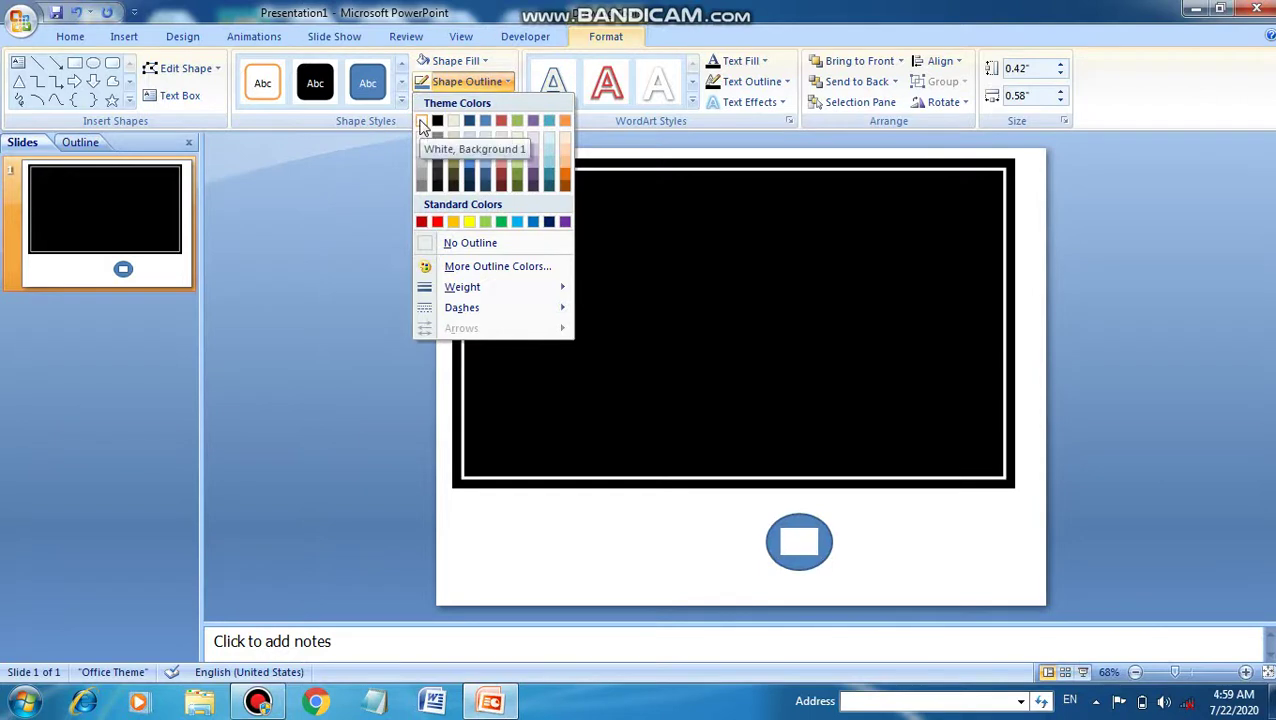
left_click(463, 250)
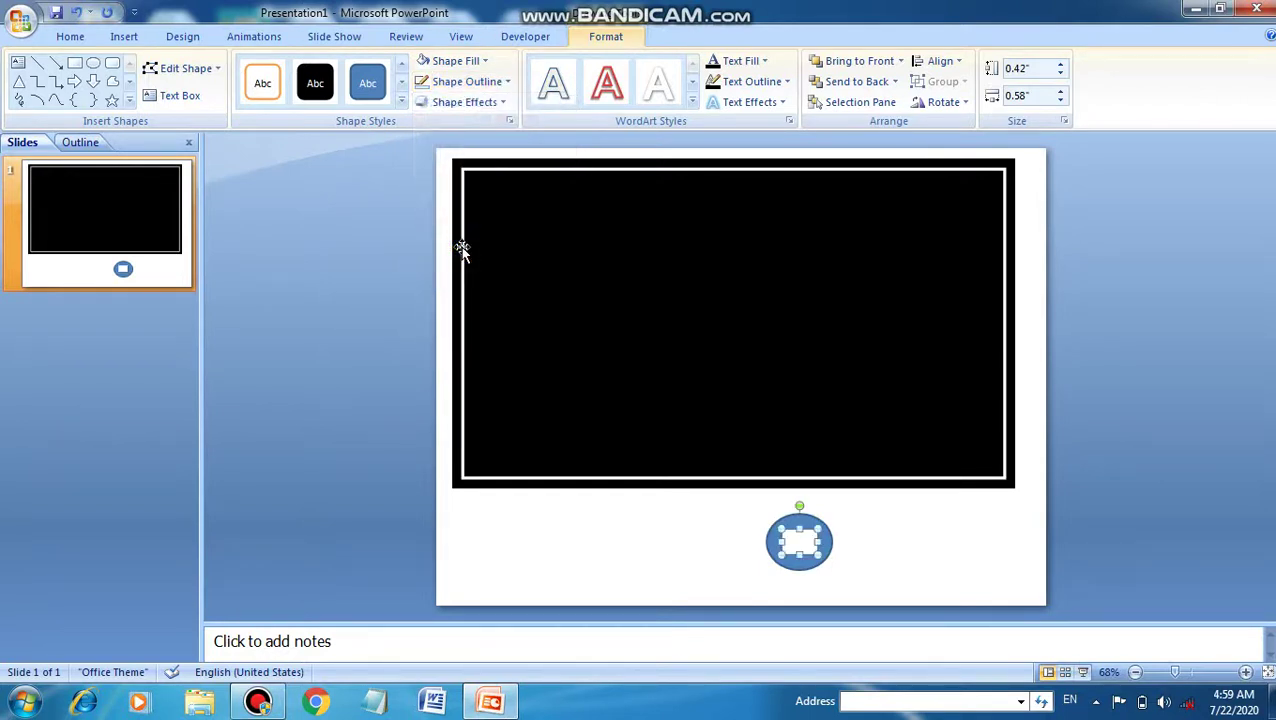
left_click(833, 537, "shift")
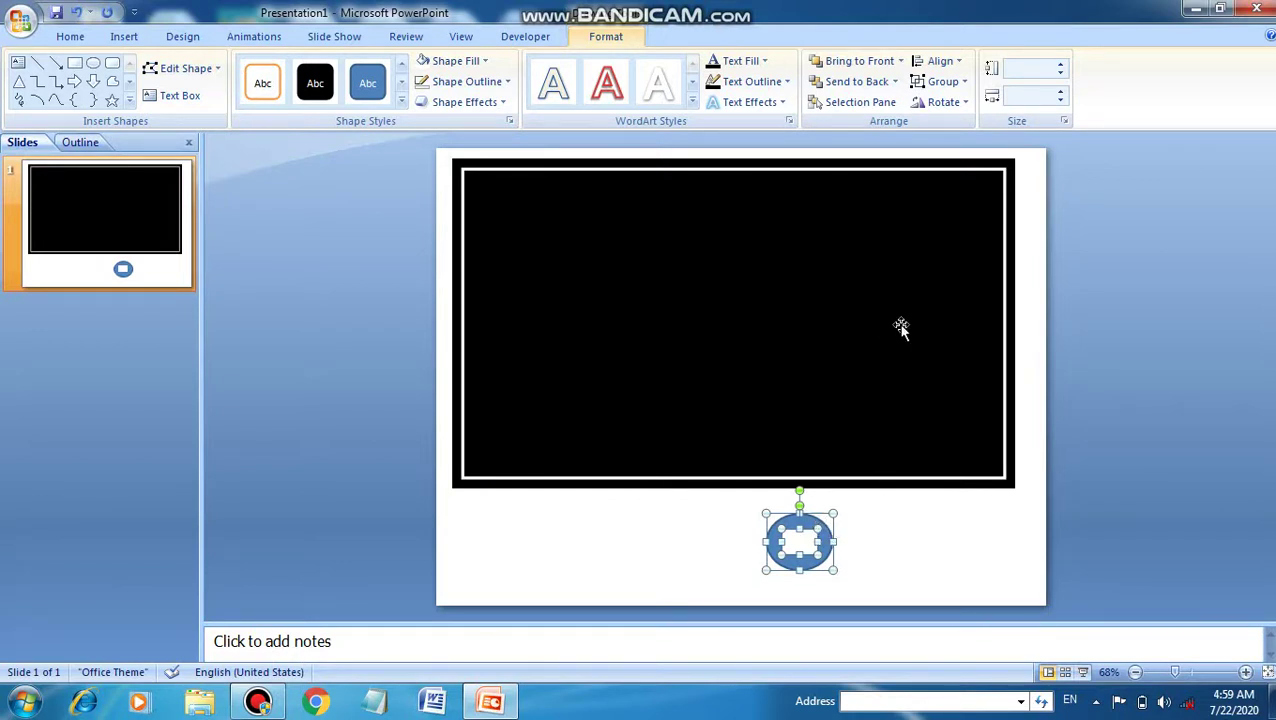
Step: Group the oval and white rectangle into one 0.92 by 1.08 inch stop button
left_click(960, 84)
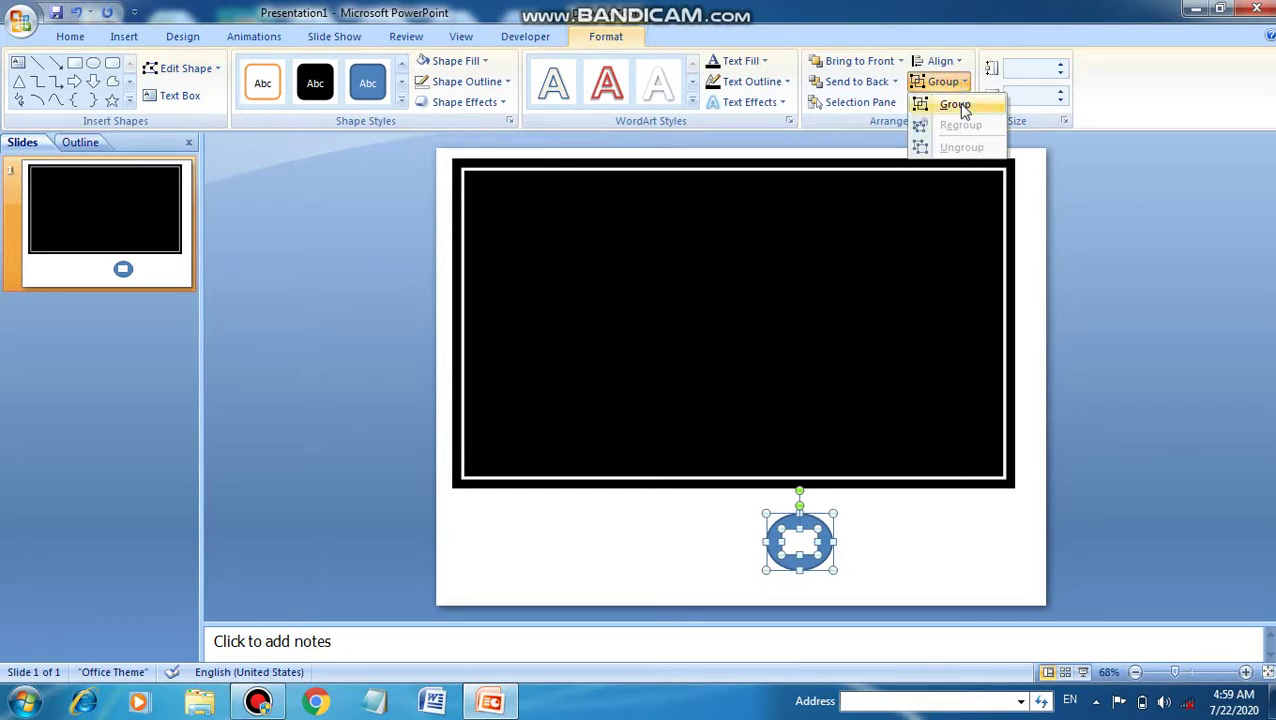
left_click(955, 105)
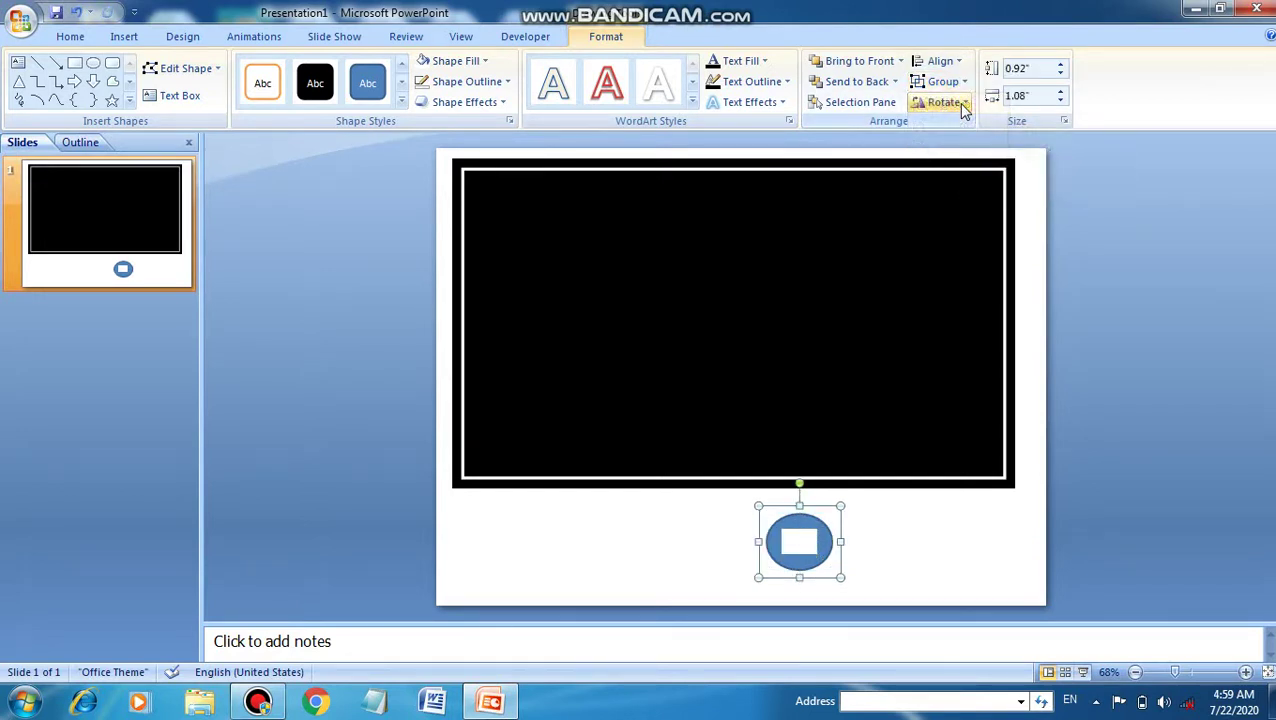
left_click(868, 557)
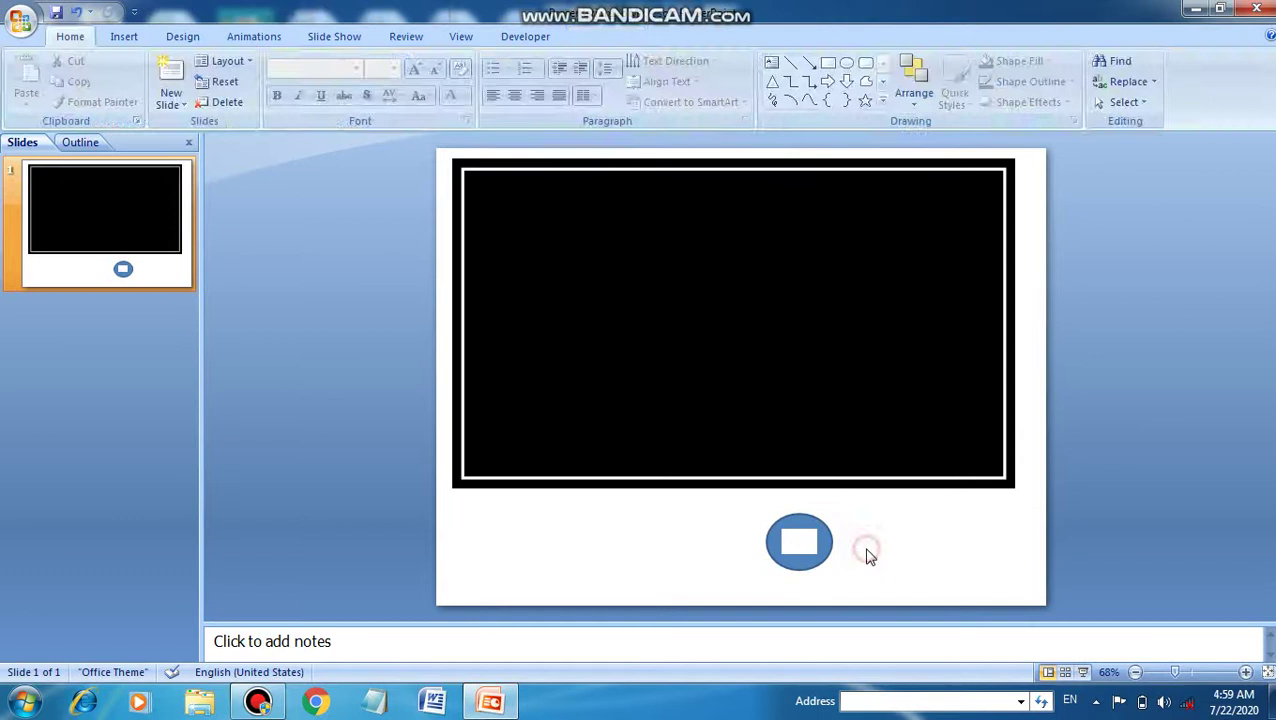
left_click(812, 545)
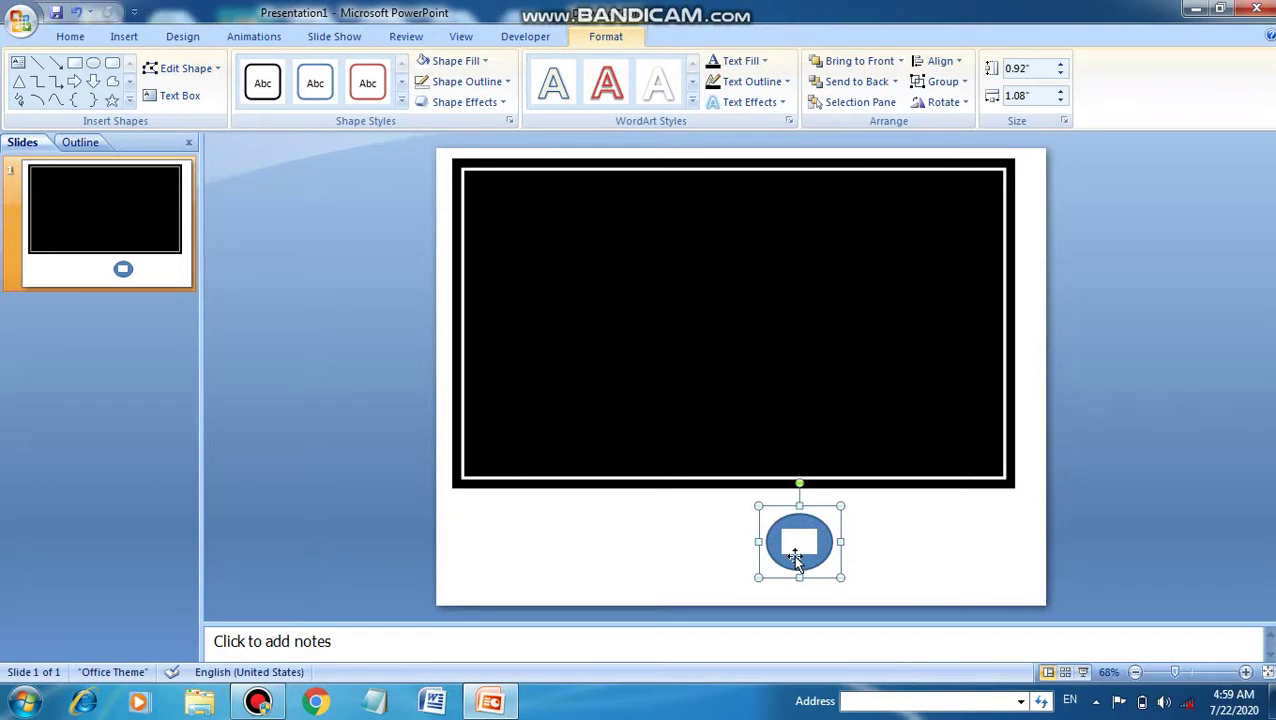
left_click(720, 547)
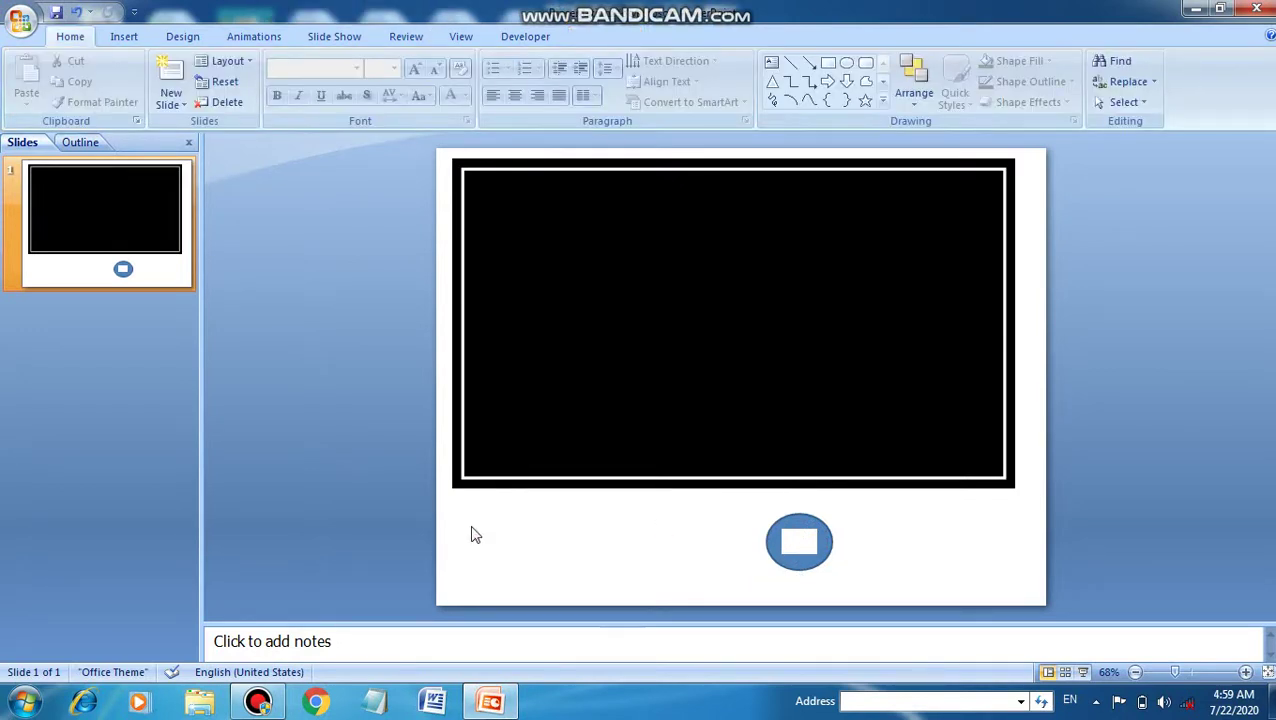
left_click(139, 37)
left_click(196, 104)
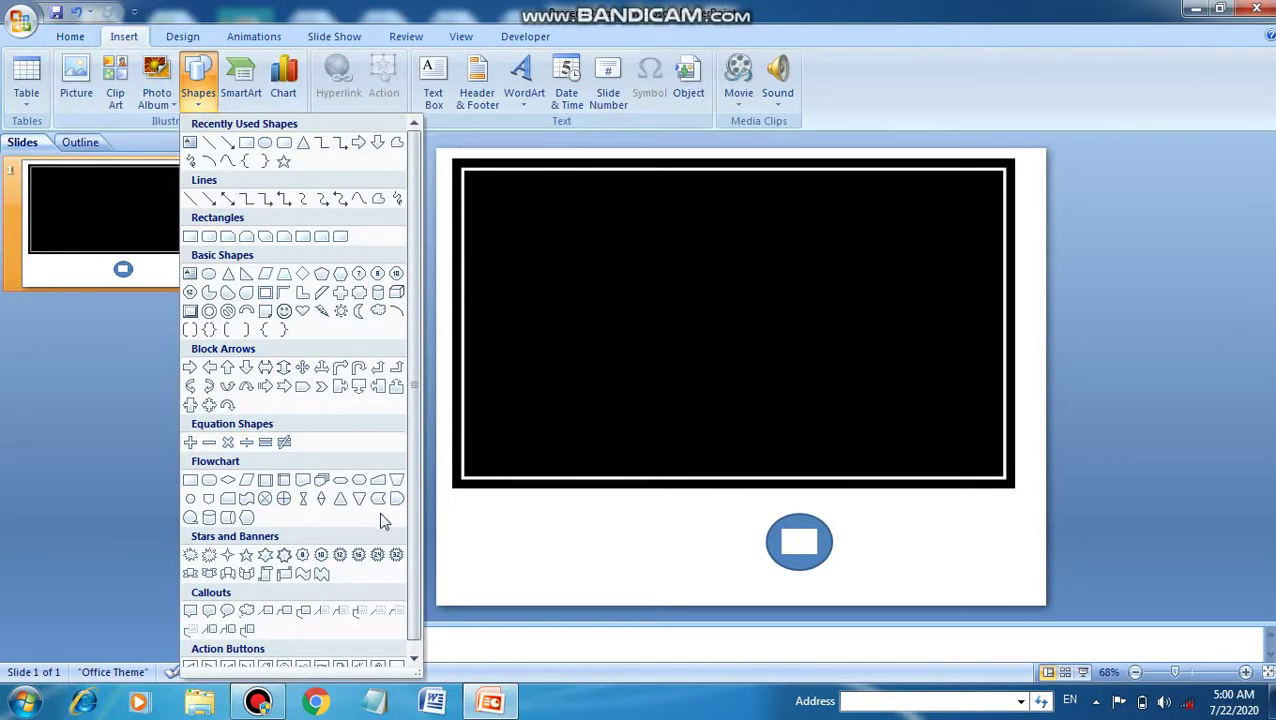
Step: Add a Forward/Next play action button left of the oval with its click action set to None
left_click_drag(412, 535, 412, 545)
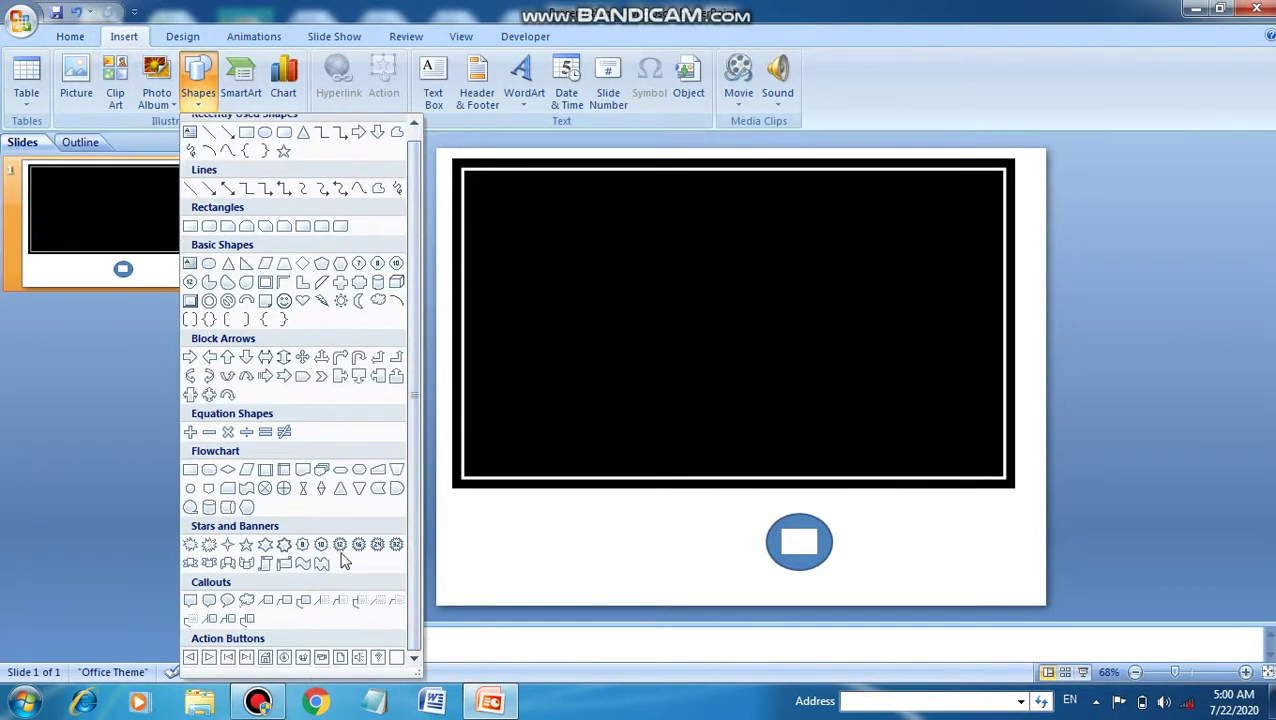
left_click(207, 657)
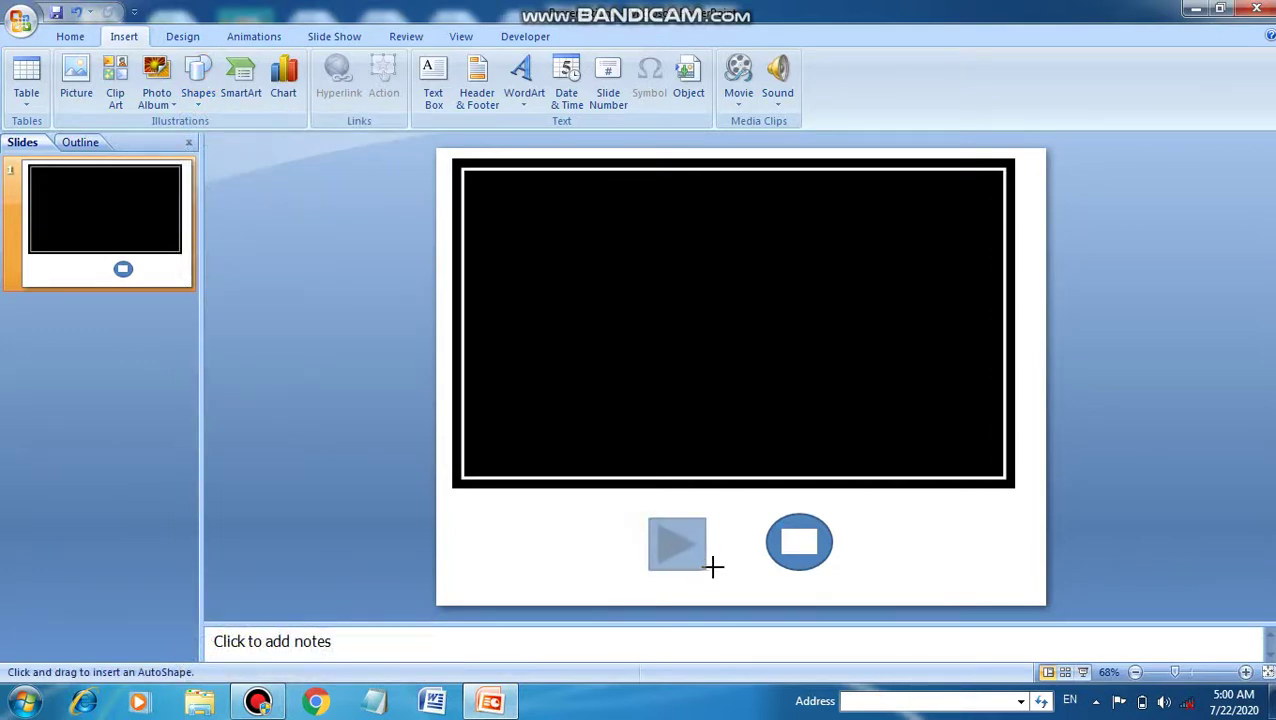
left_click_drag(650, 520, 723, 571)
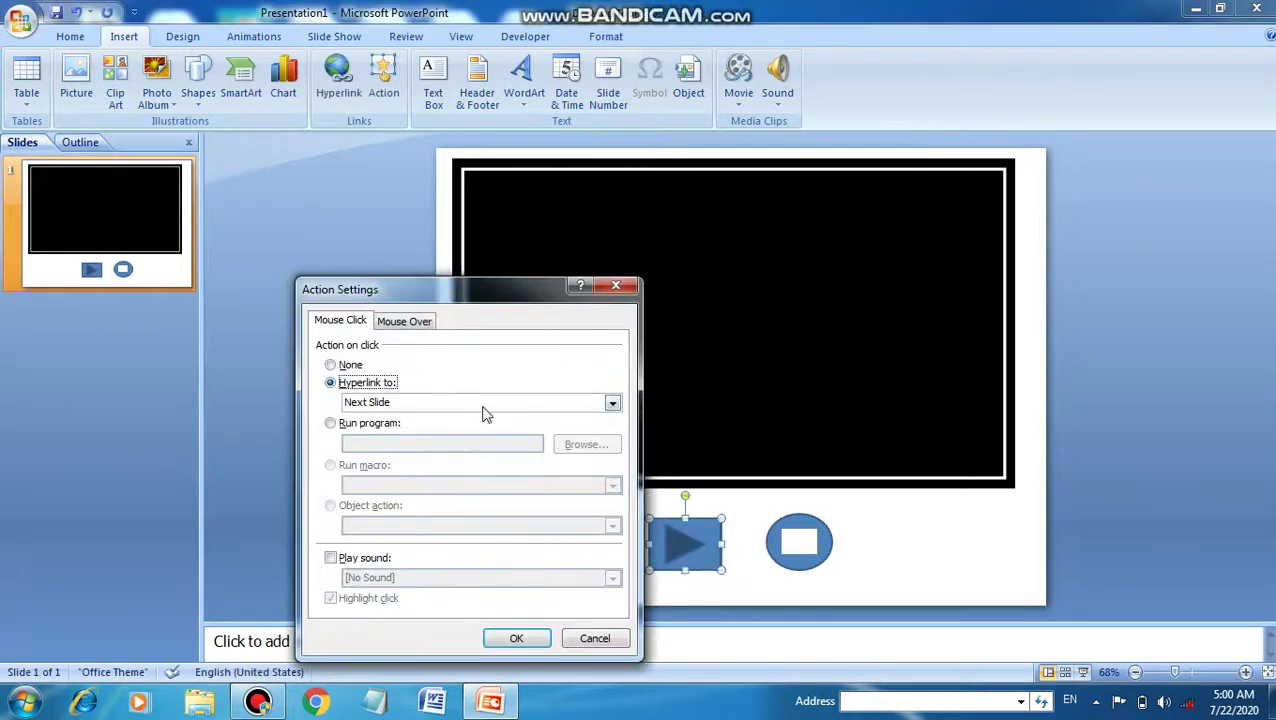
left_click(331, 366)
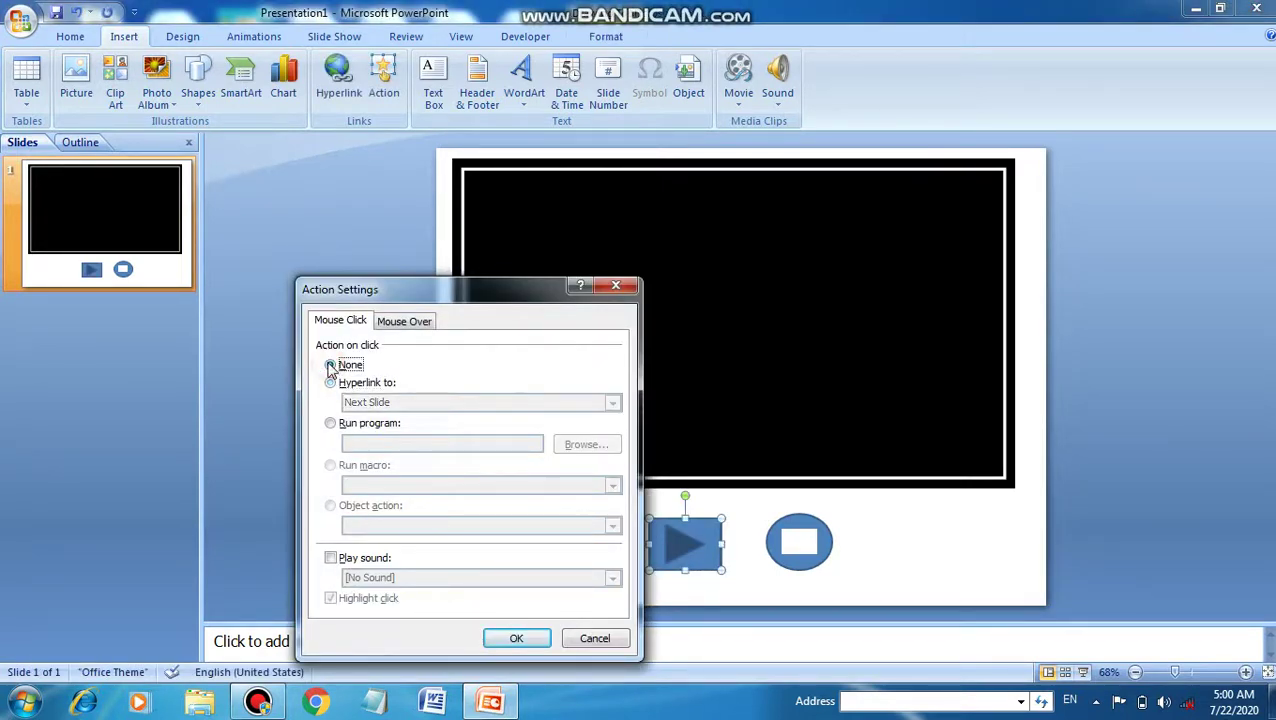
left_click(516, 639)
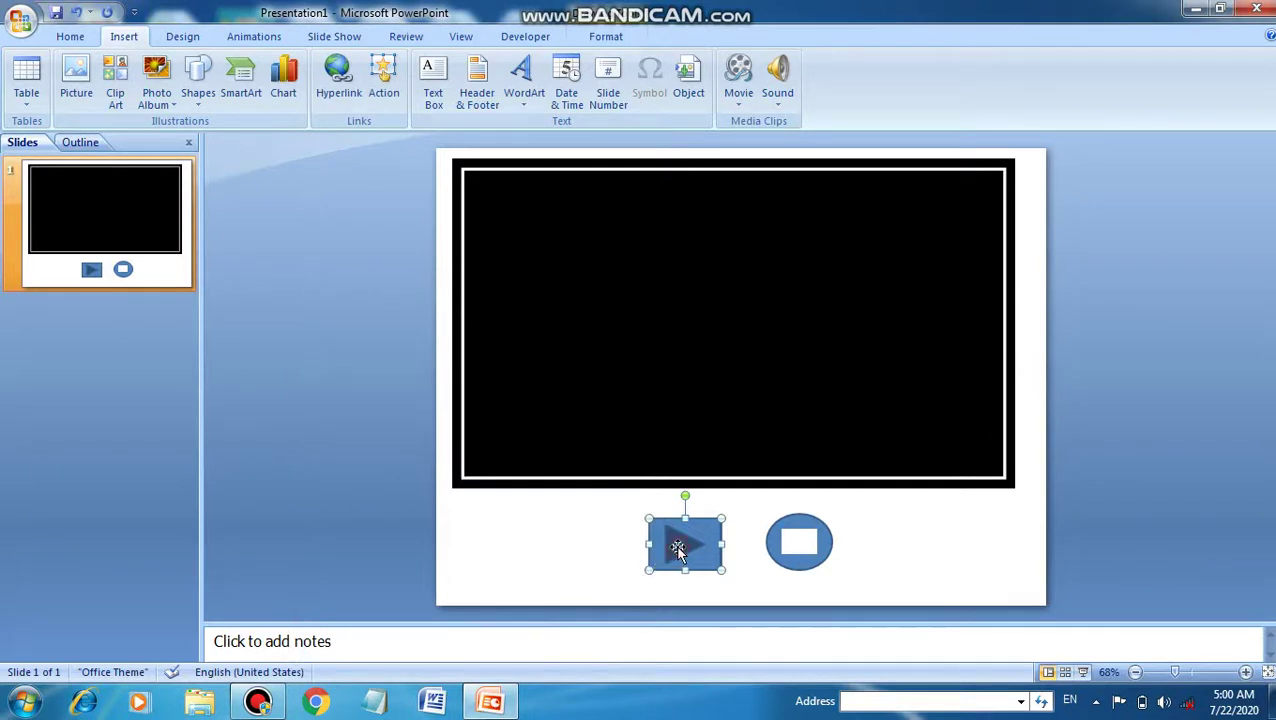
Step: Select the movie and open the Custom Animation pane
left_click(697, 410)
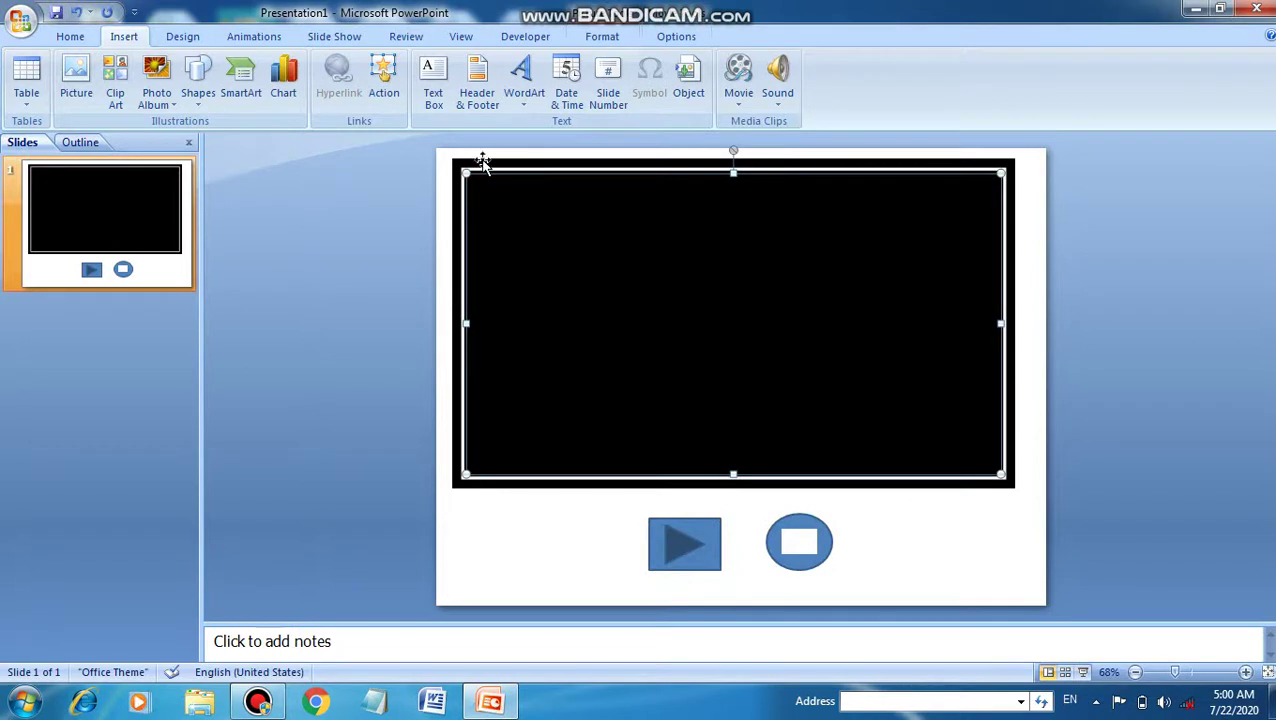
left_click(266, 37)
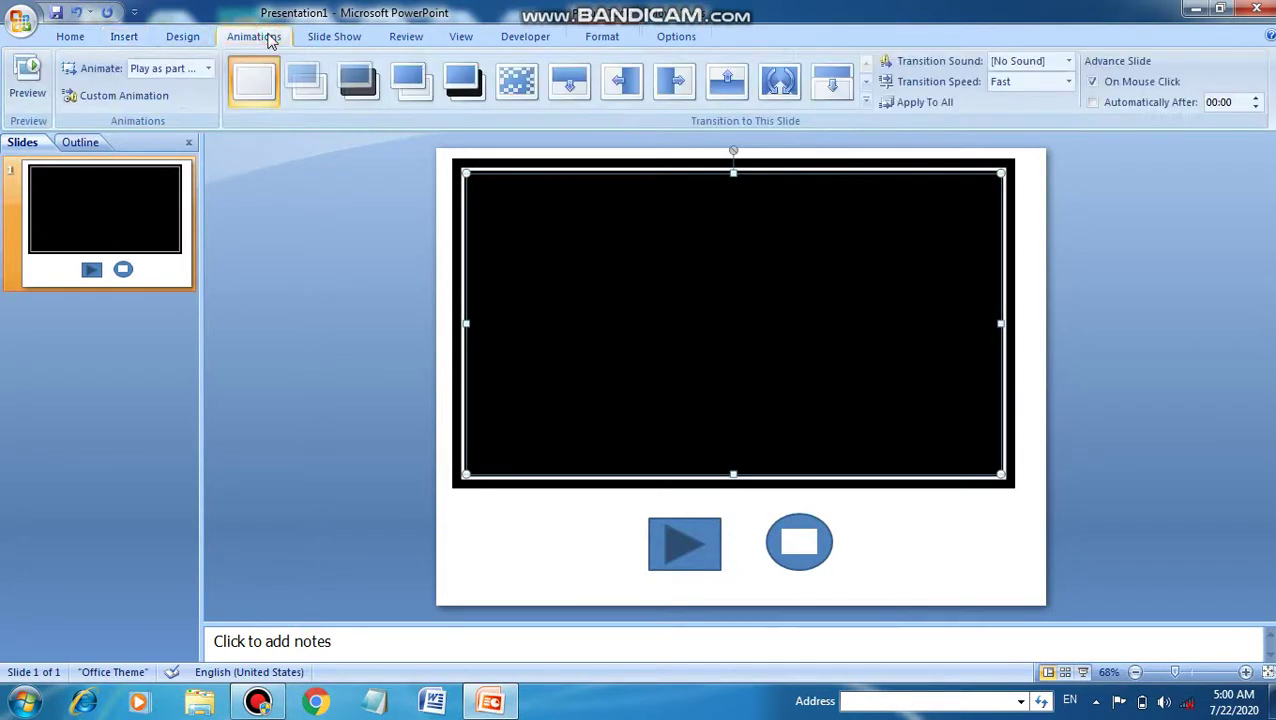
left_click(134, 108)
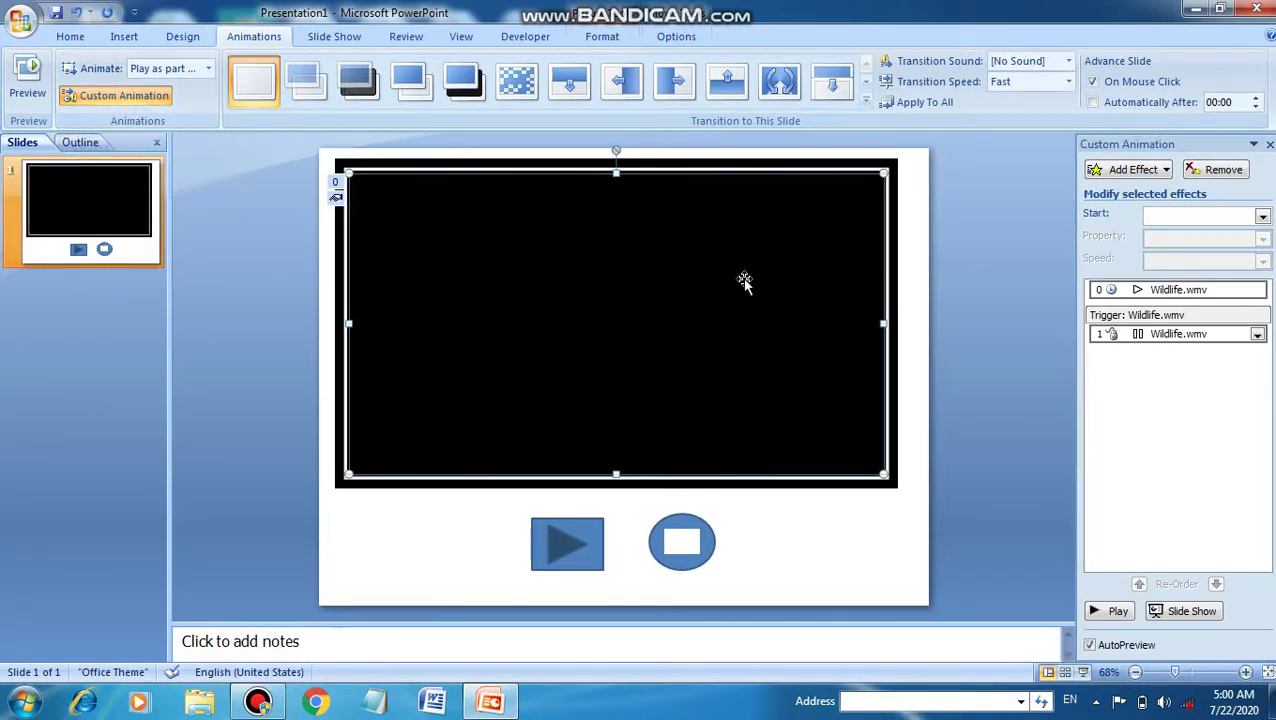
Step: Add a movie effect so Wildlife.wmv gets Play and click-triggered Pause effects, then select the play button
left_click(1165, 170)
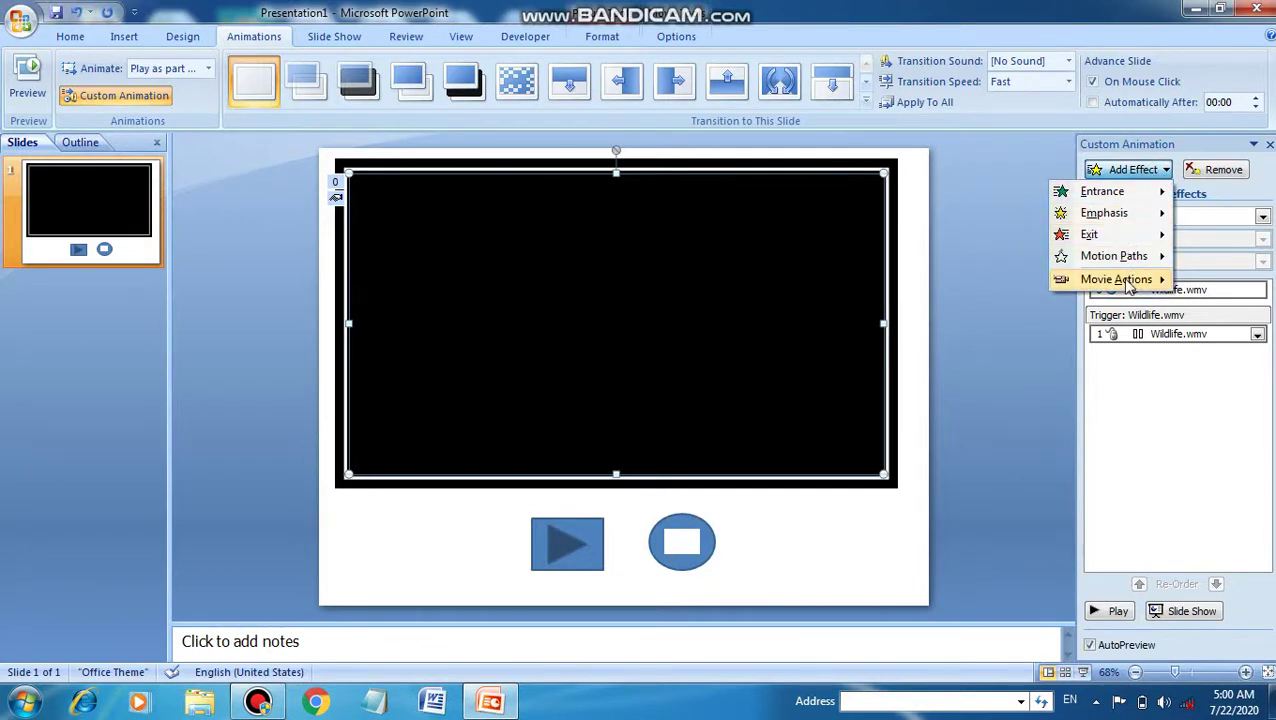
mouse_move(1130, 285)
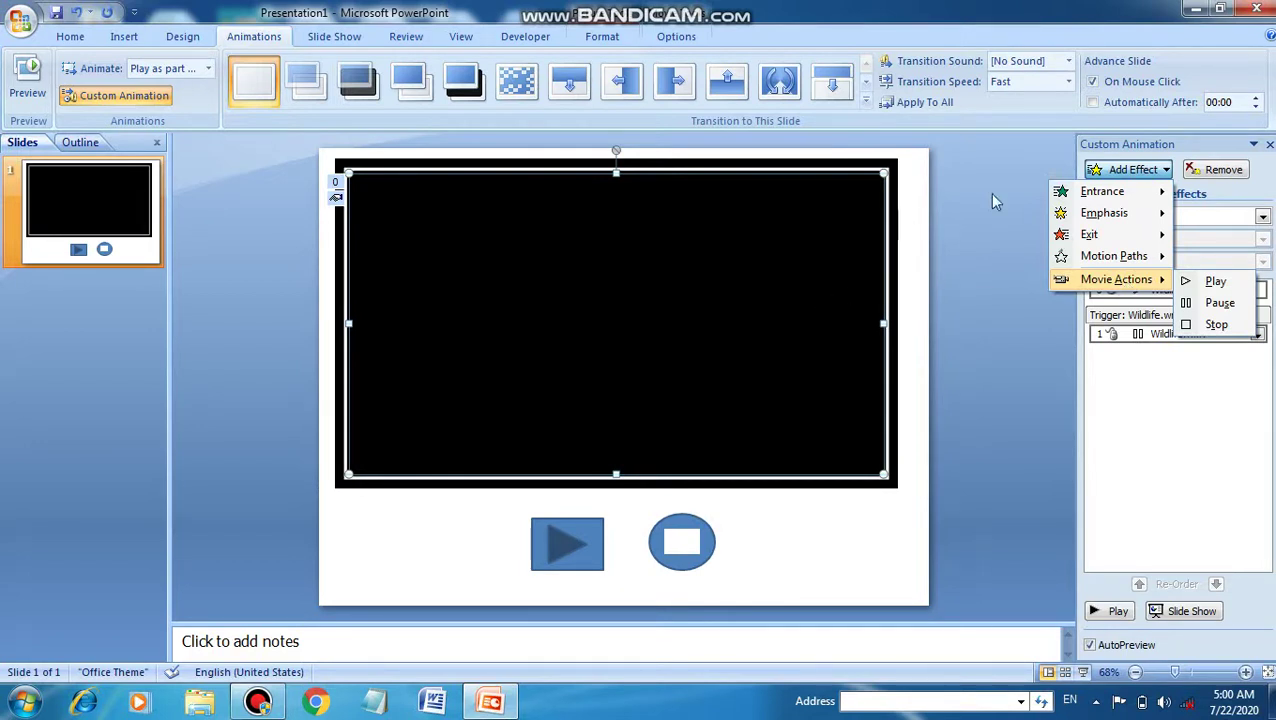
mouse_move(1158, 190)
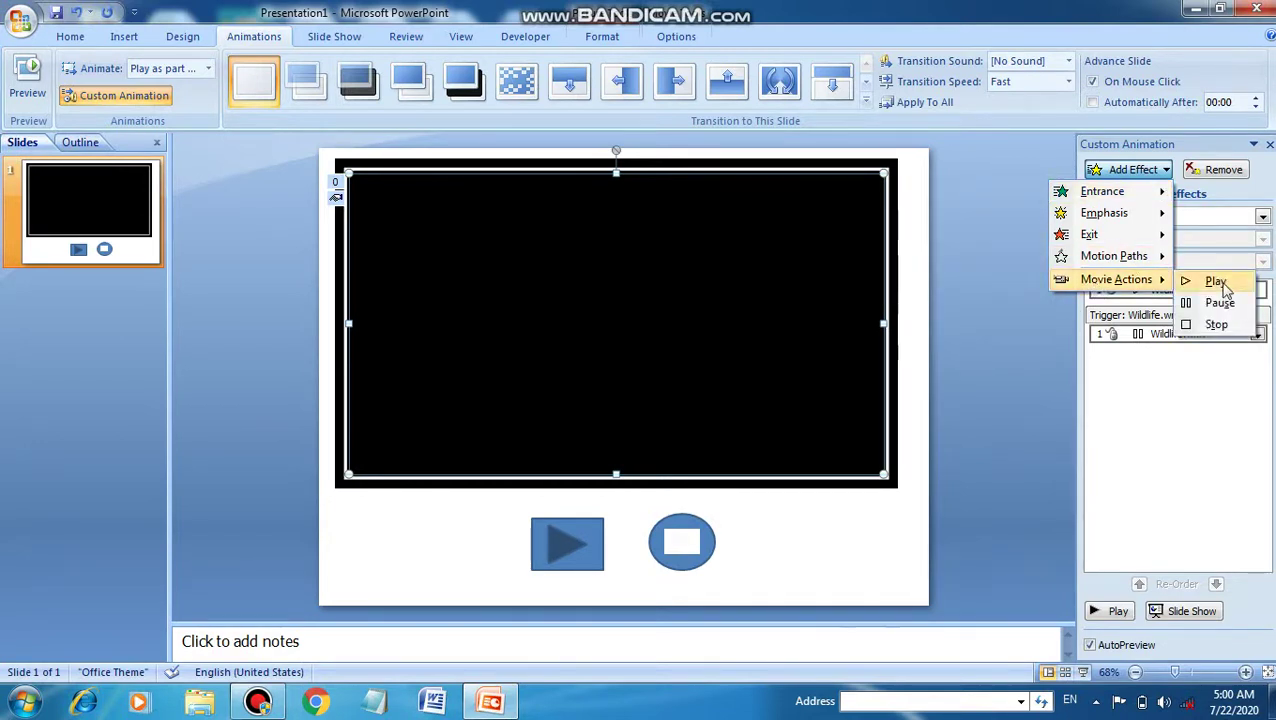
left_click(1181, 431)
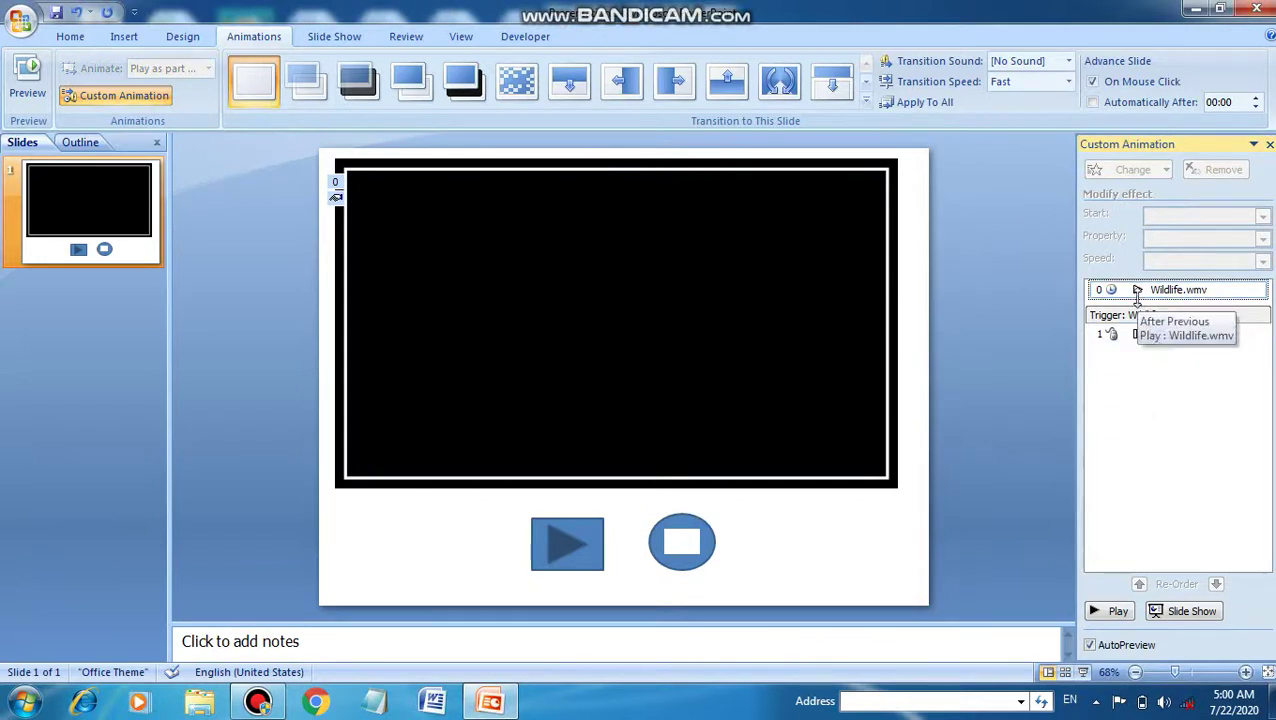
left_click(567, 543)
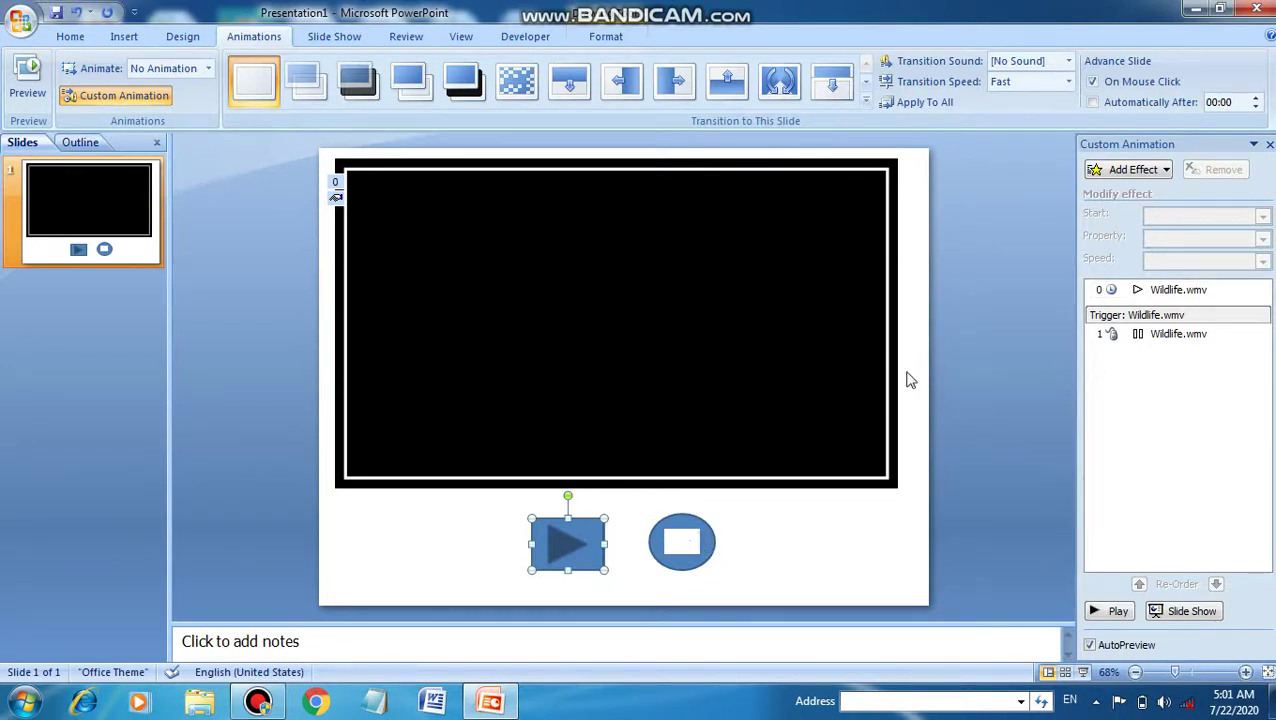
Step: Trigger the Wildlife.wmv Play effect on click of Action Button: Forward or Next
left_click(1200, 290)
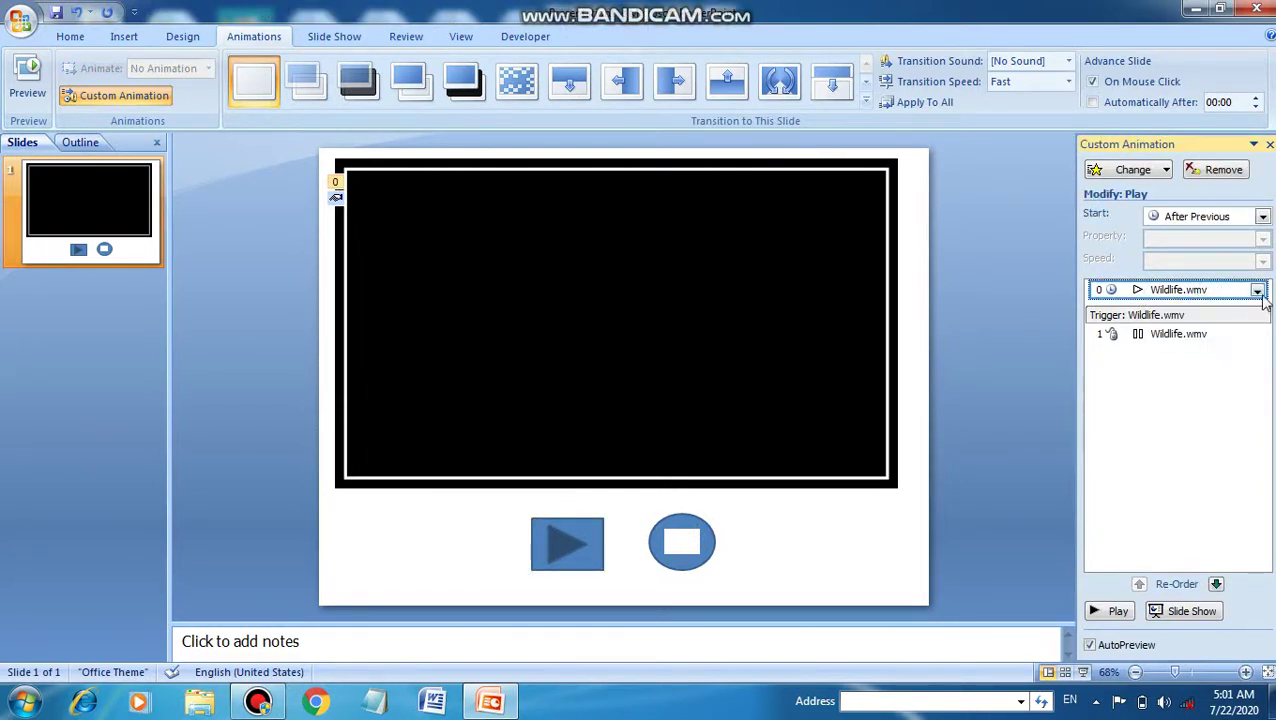
left_click(1258, 290)
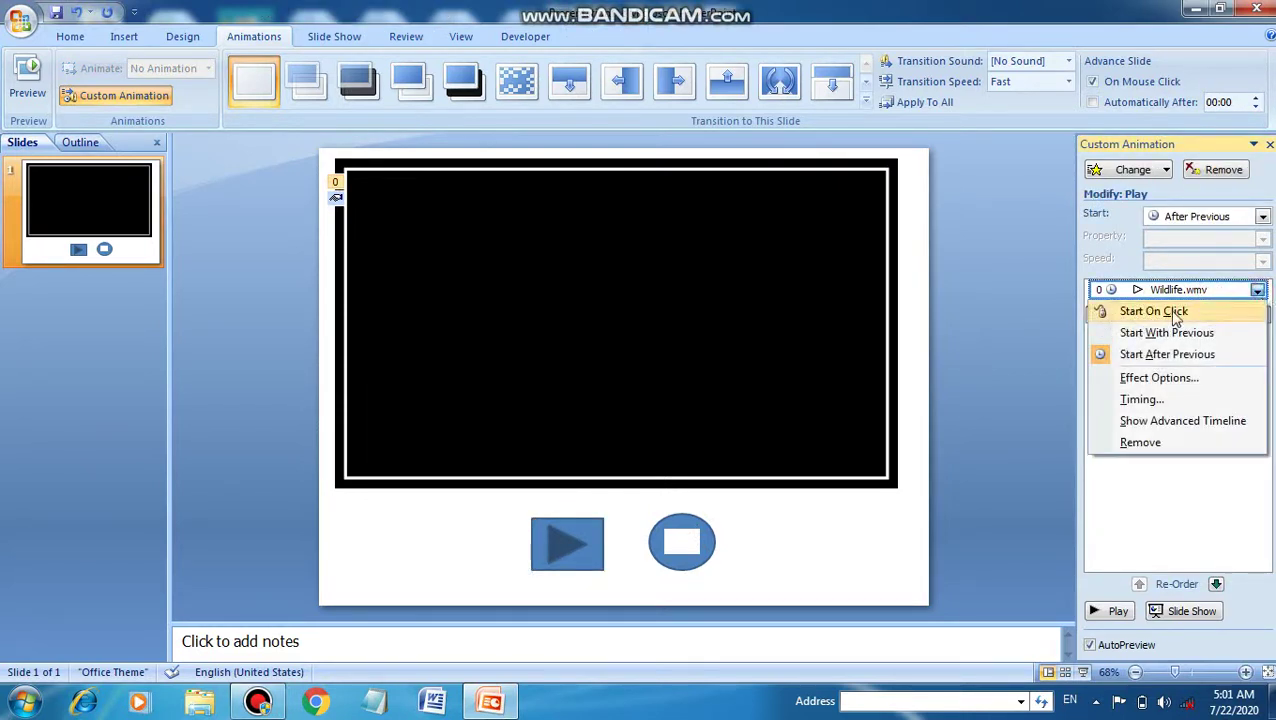
left_click(1150, 377)
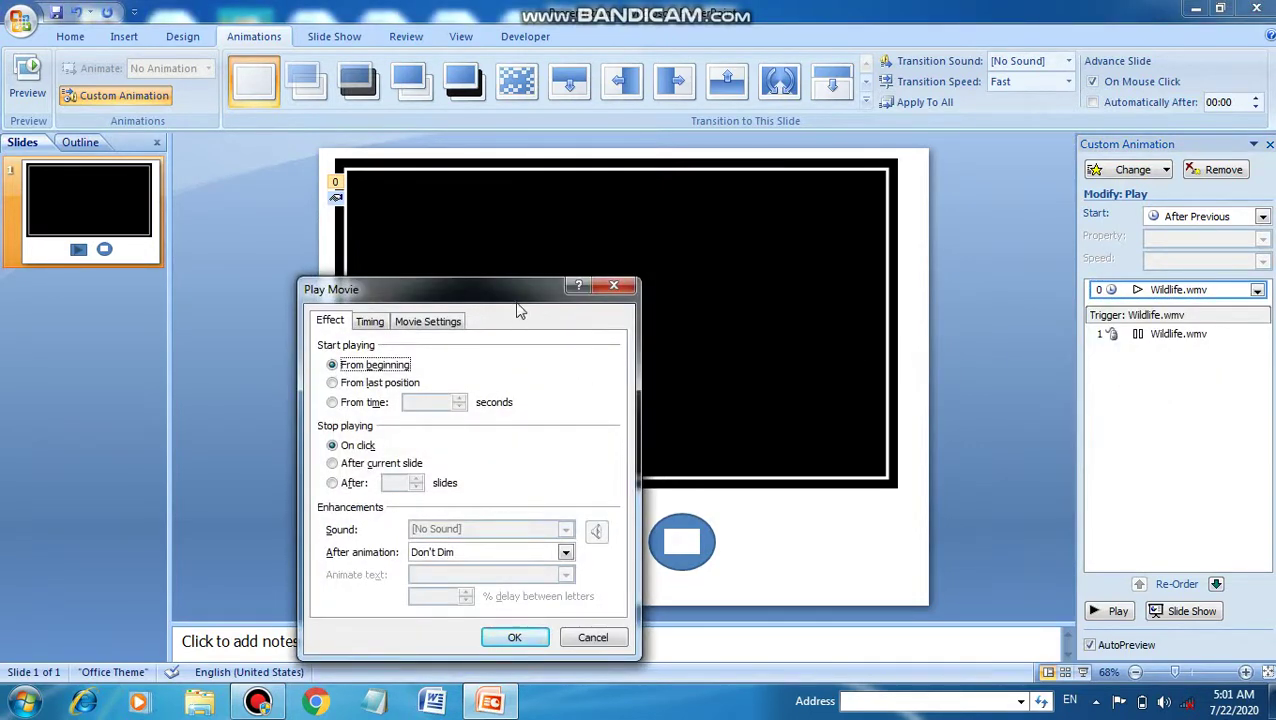
left_click_drag(519, 311, 471, 283)
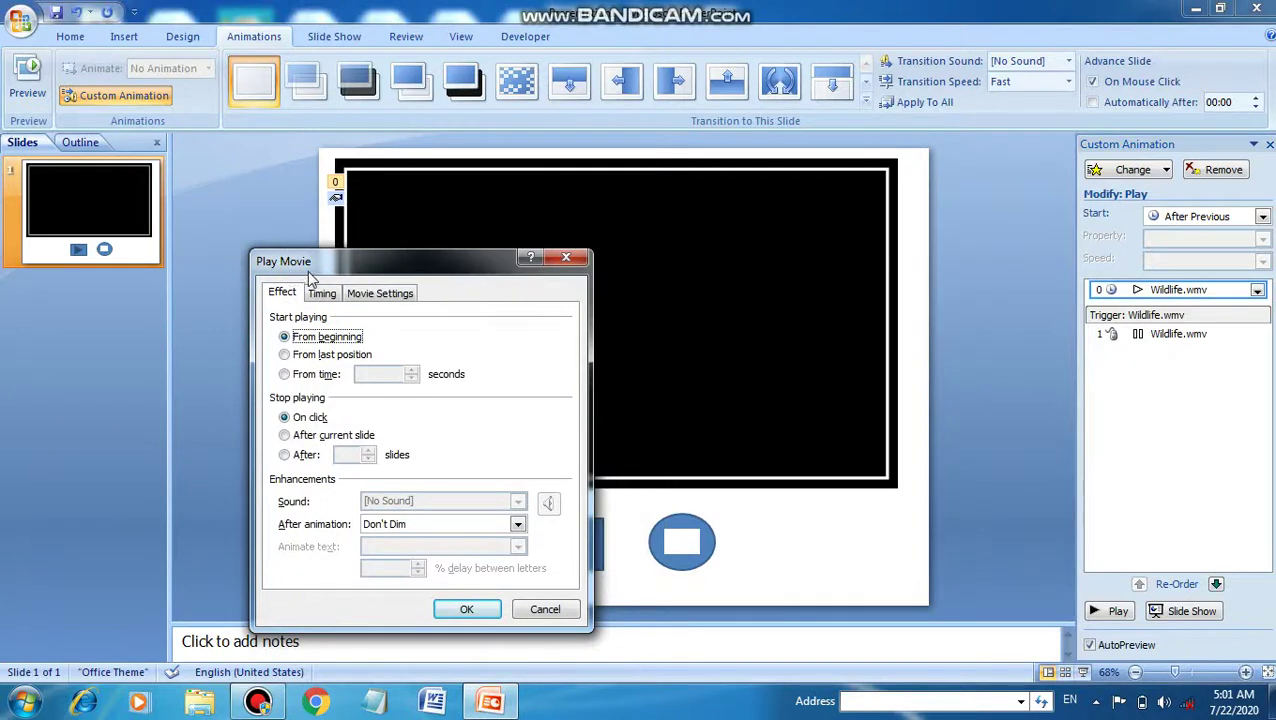
left_click(321, 293)
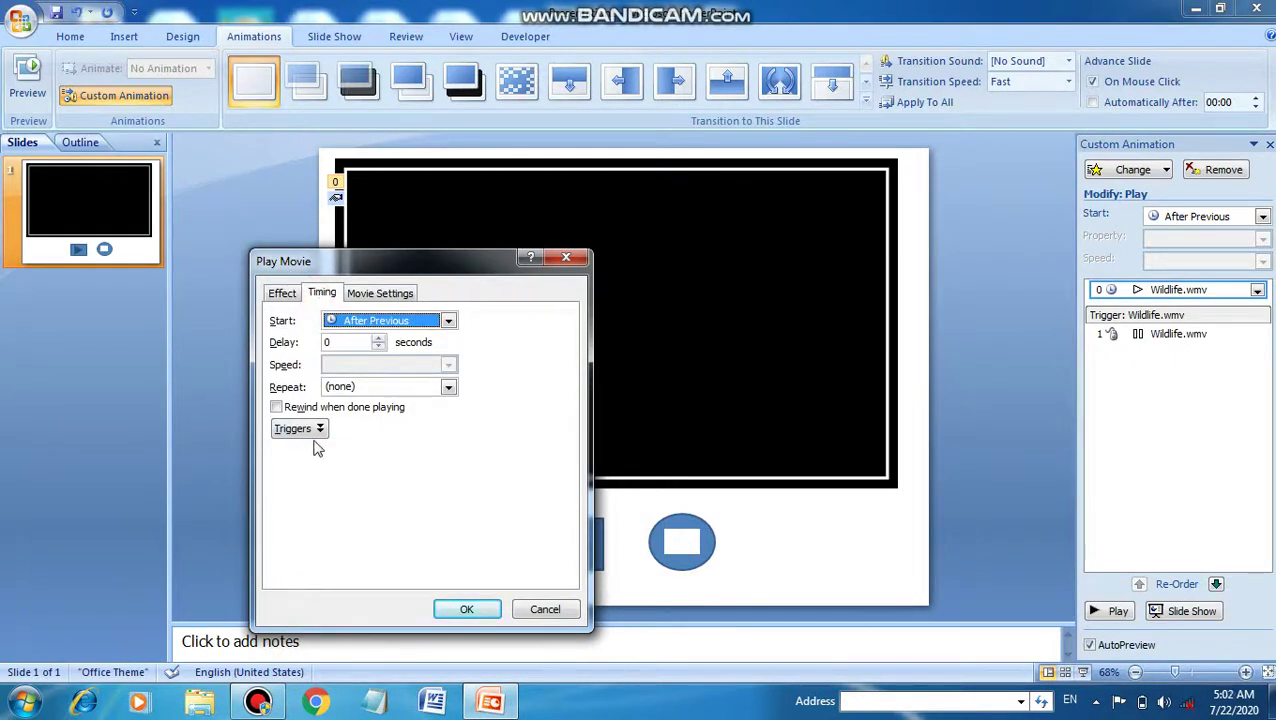
left_click(319, 429)
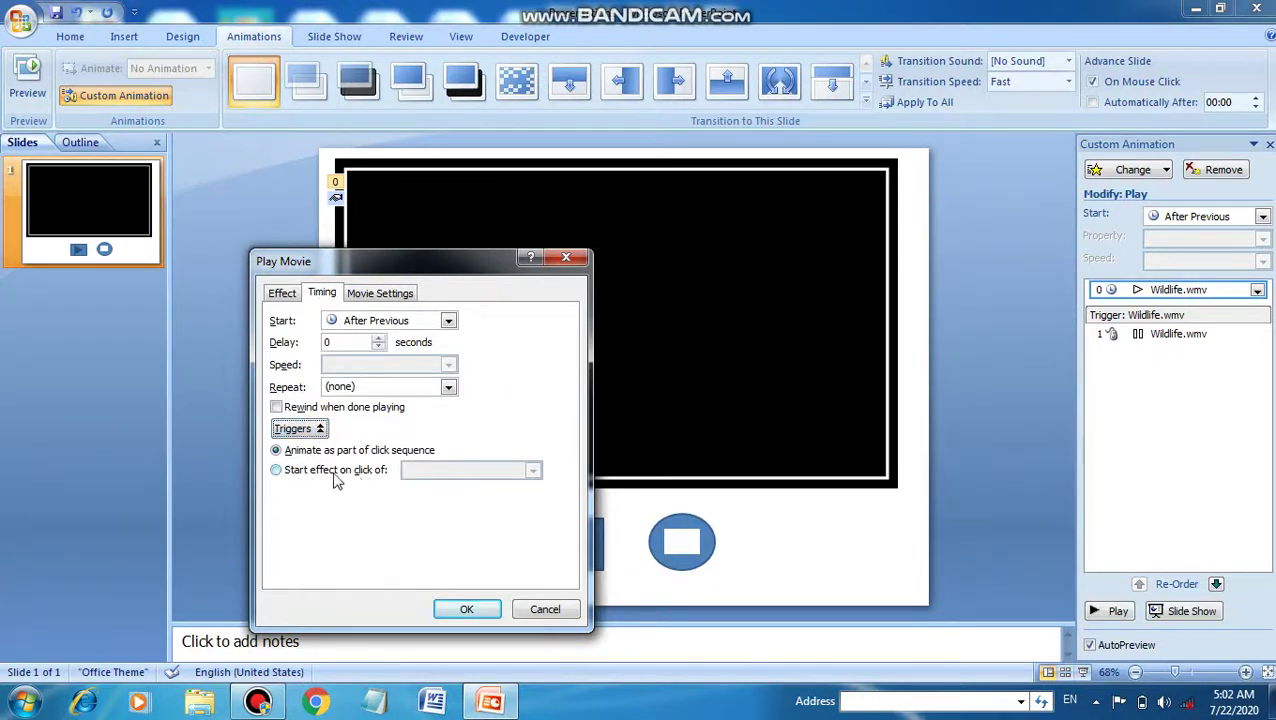
left_click(277, 472)
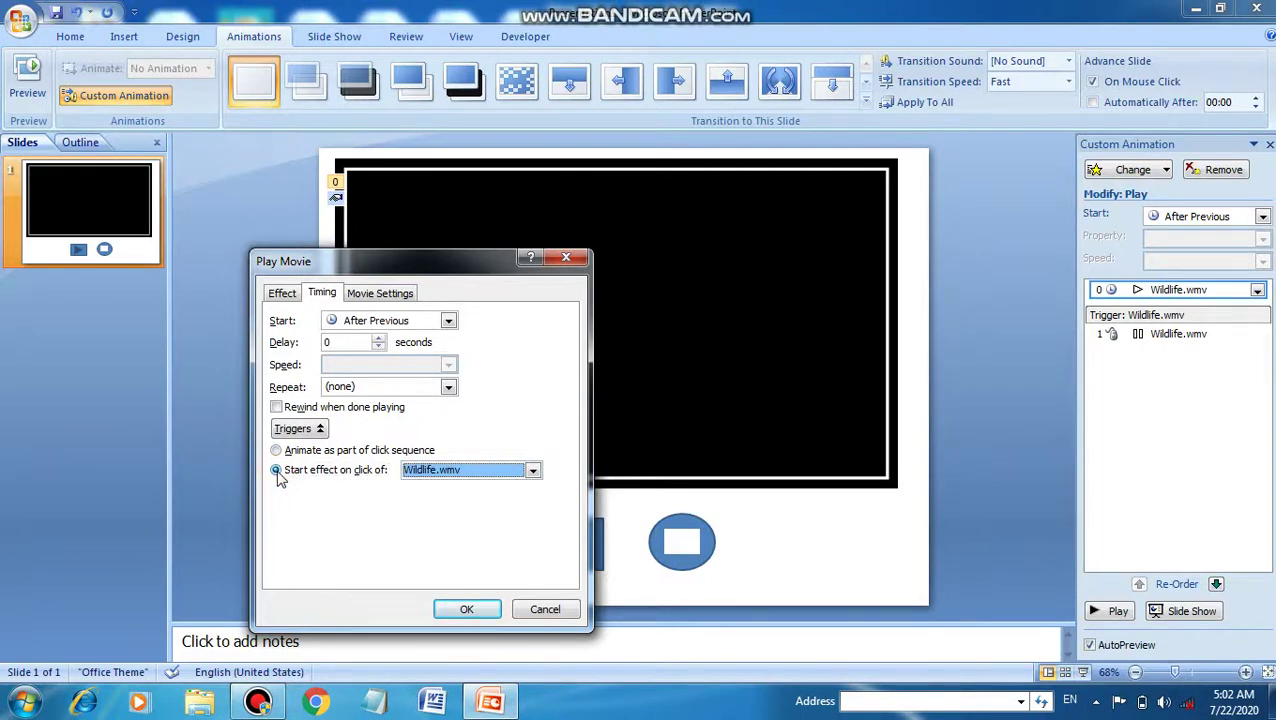
left_click(533, 472)
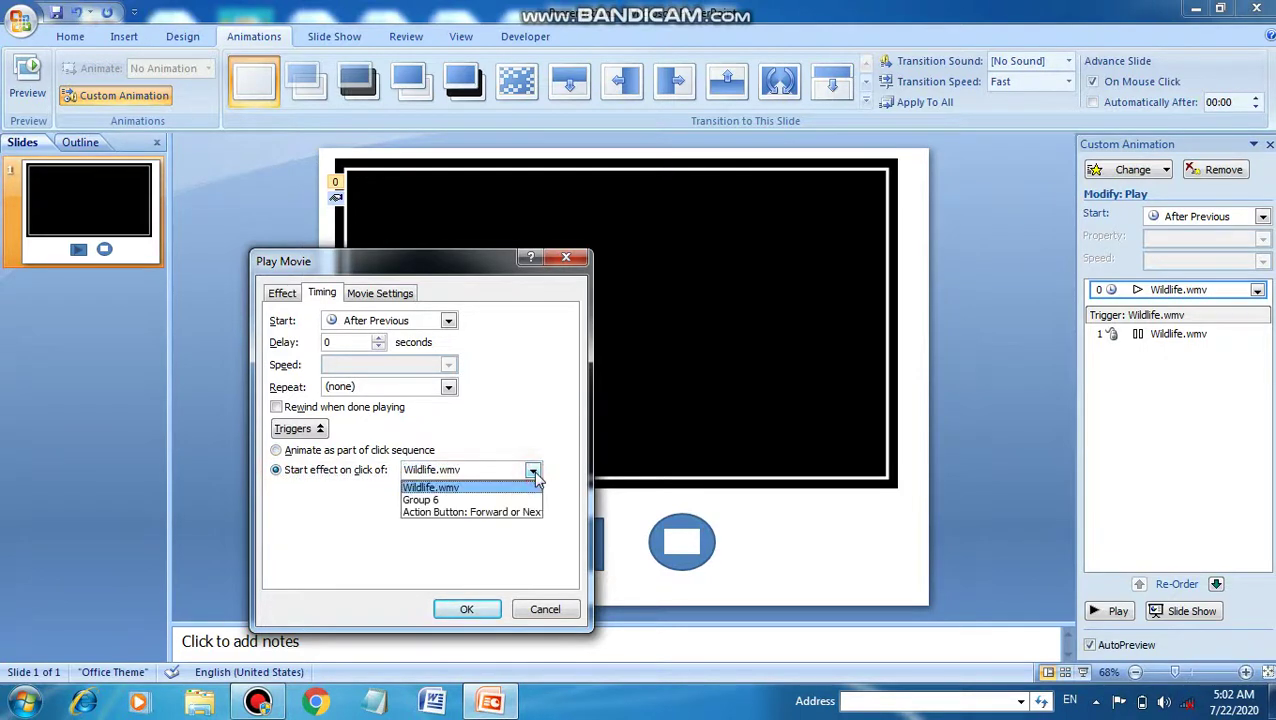
left_click(459, 513)
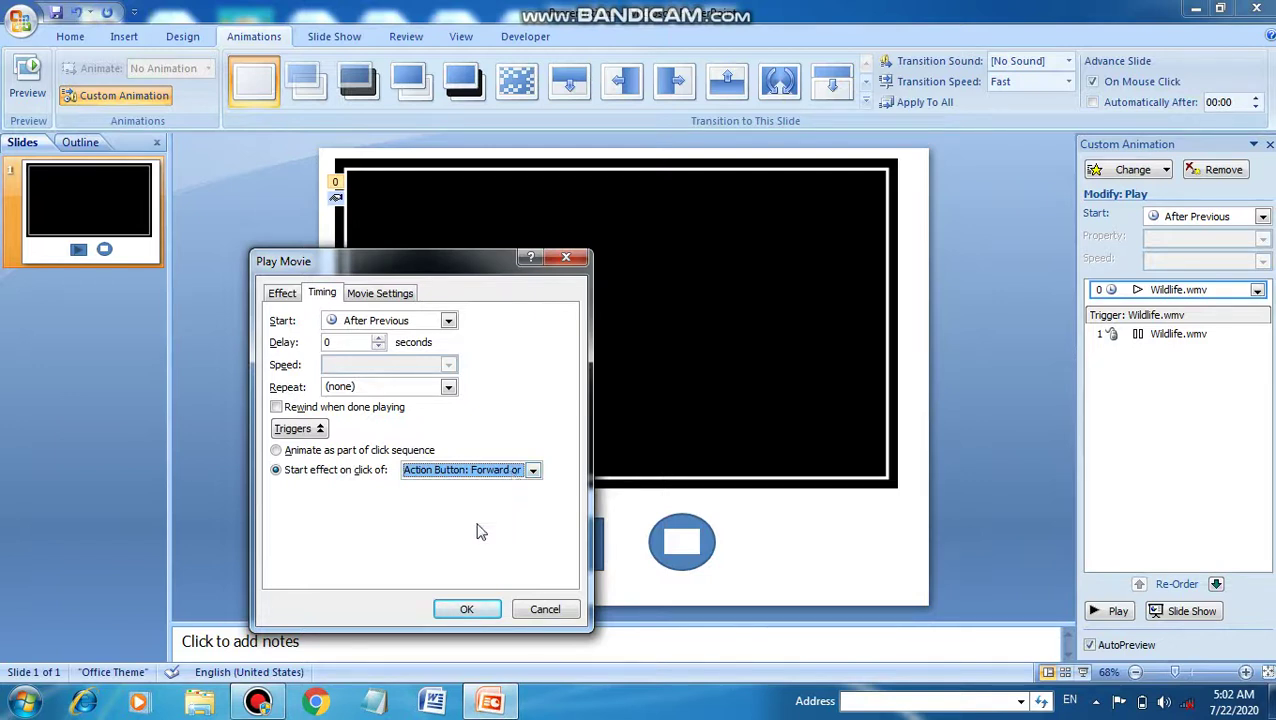
left_click(460, 609)
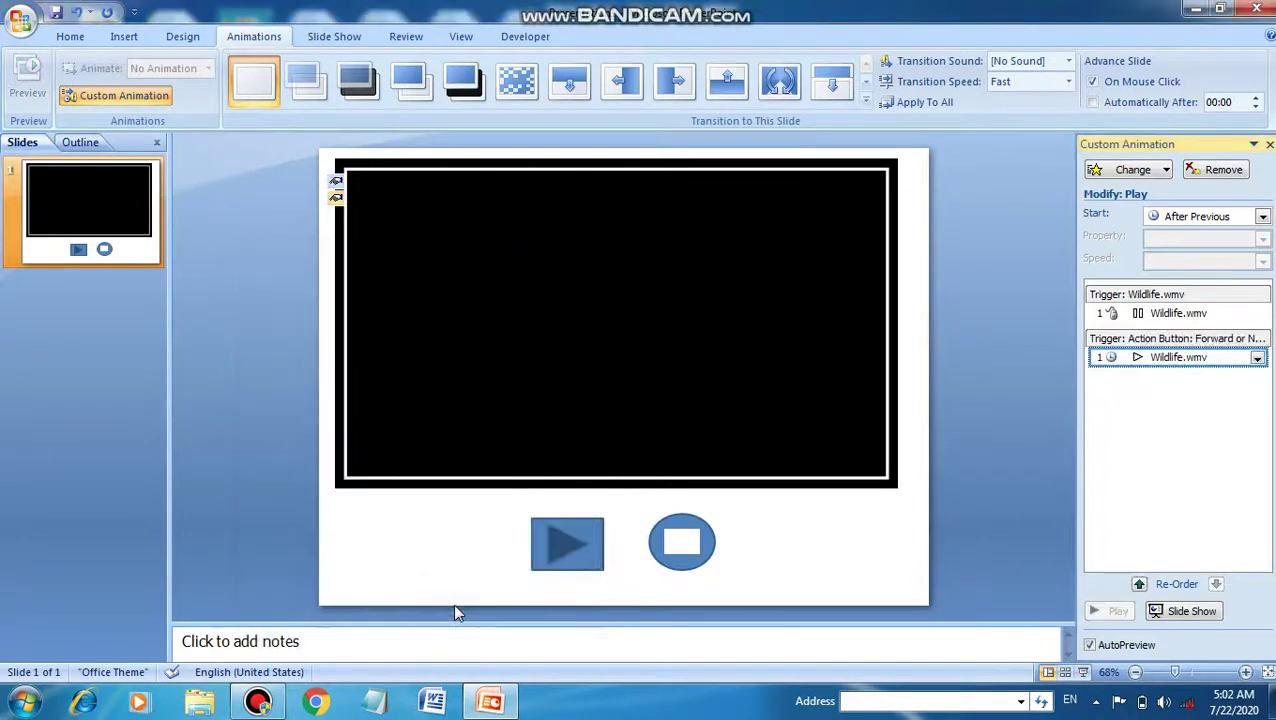
Step: Set the Wildlife movie's Pause effect to start on click of Group 6, the oval stop button
left_click(692, 543)
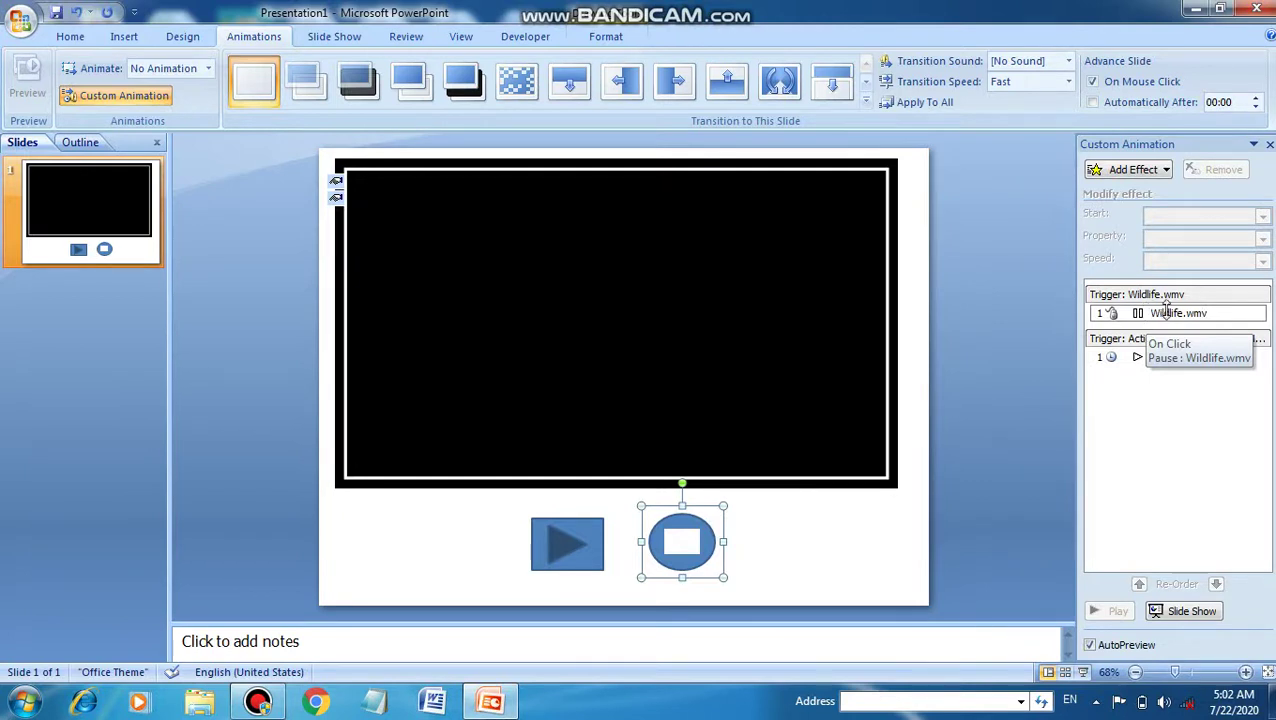
left_click(1243, 313)
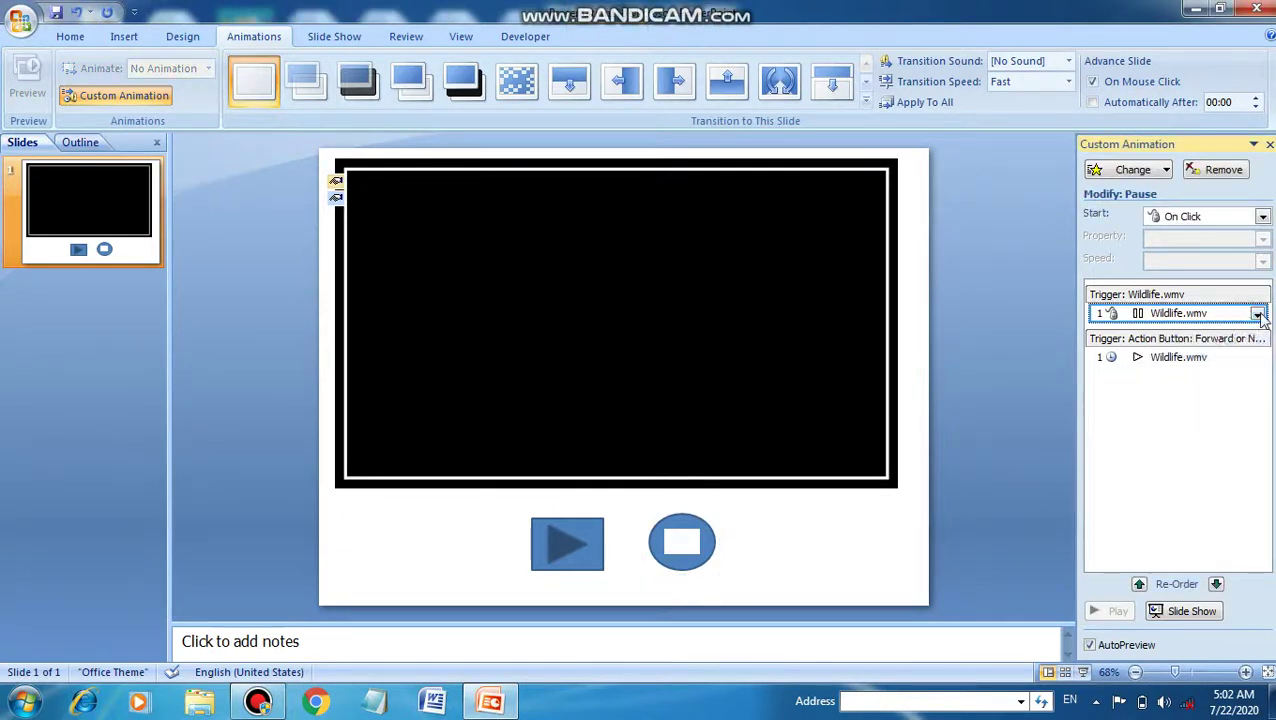
left_click(1258, 314)
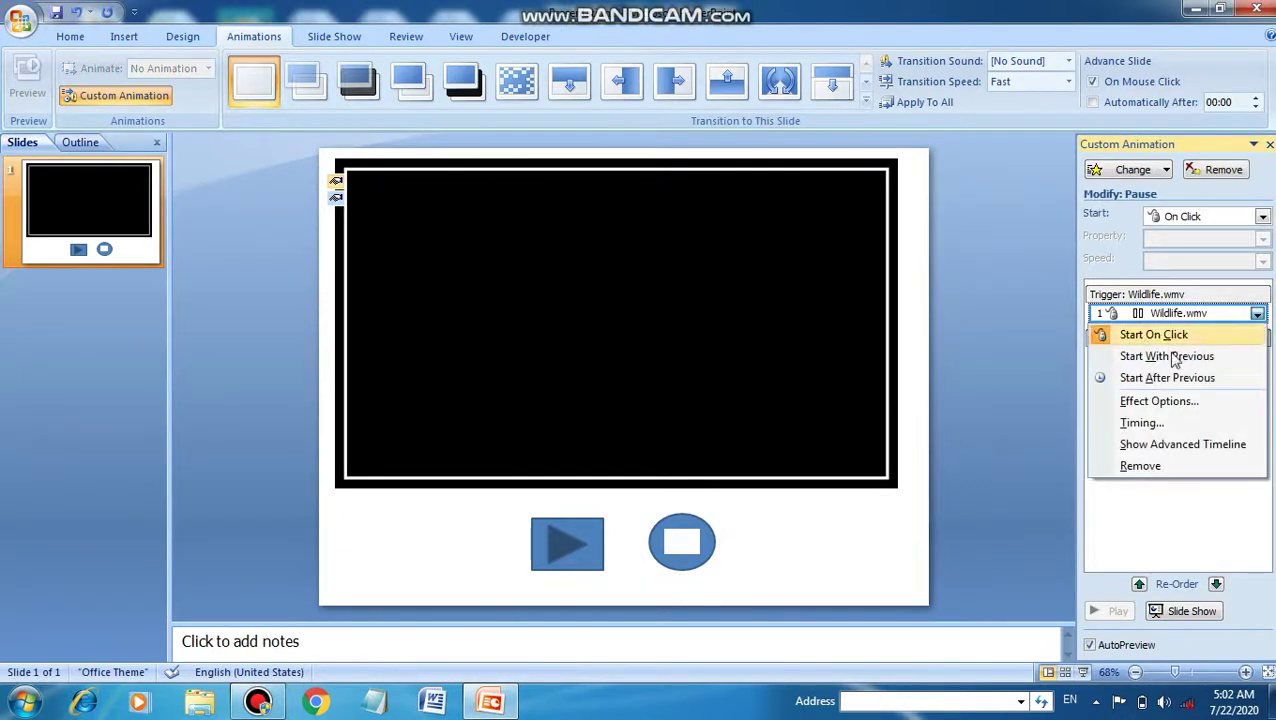
left_click(1148, 401)
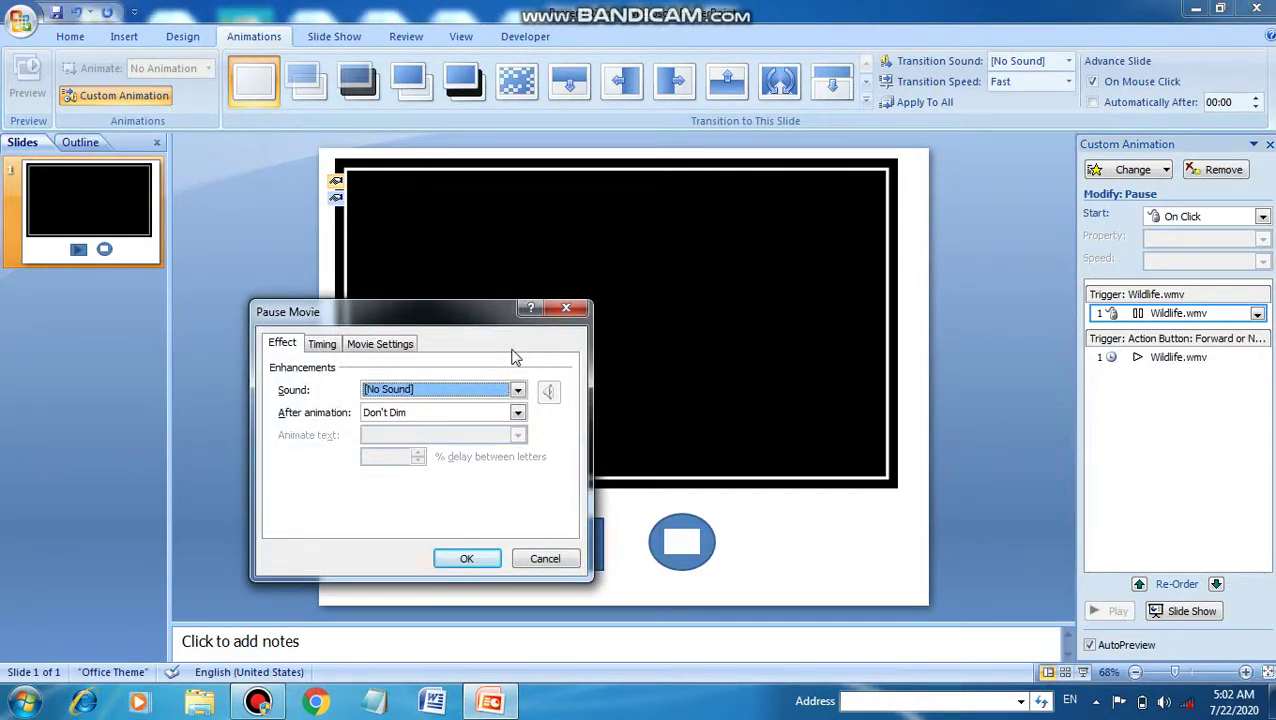
left_click(331, 347)
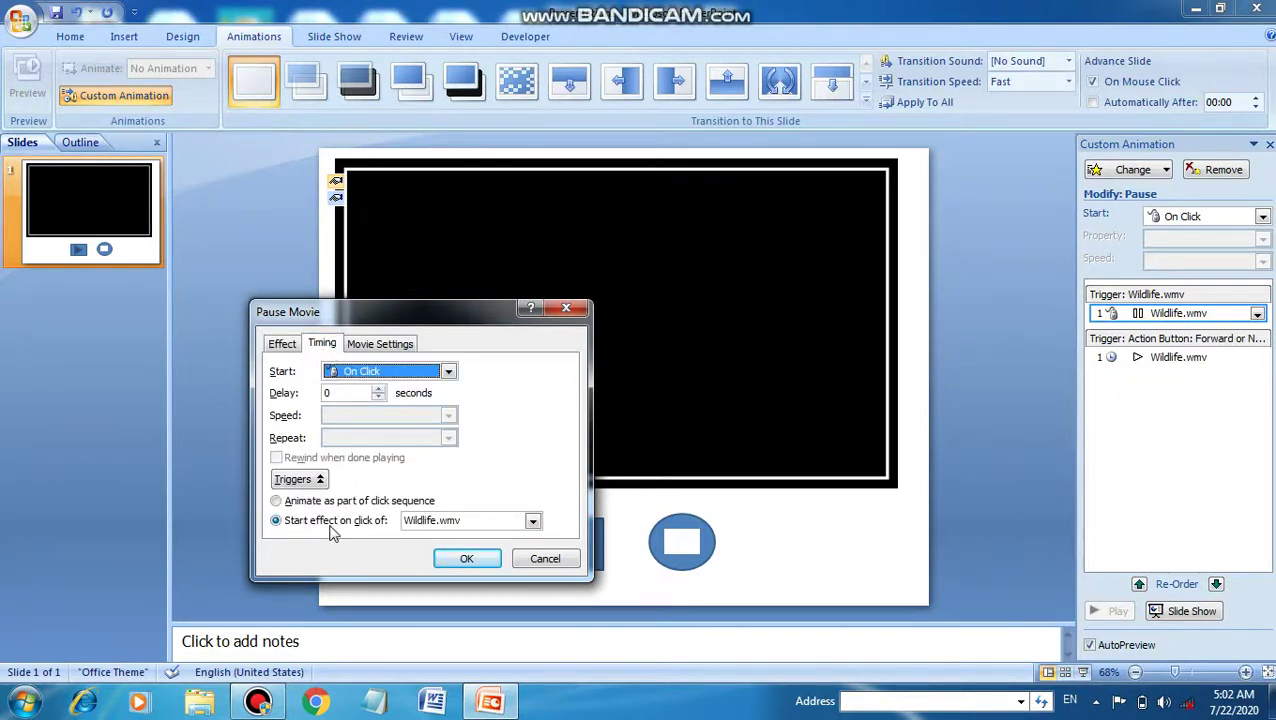
left_click(533, 523)
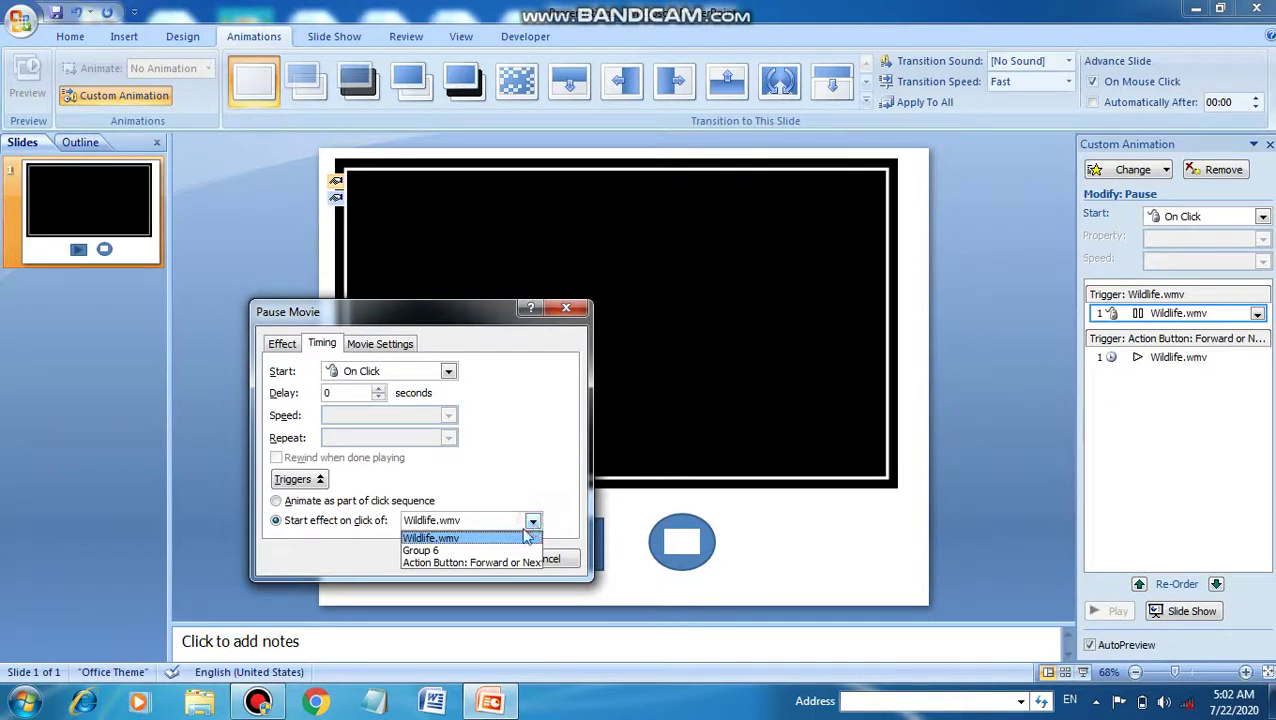
left_click(469, 551)
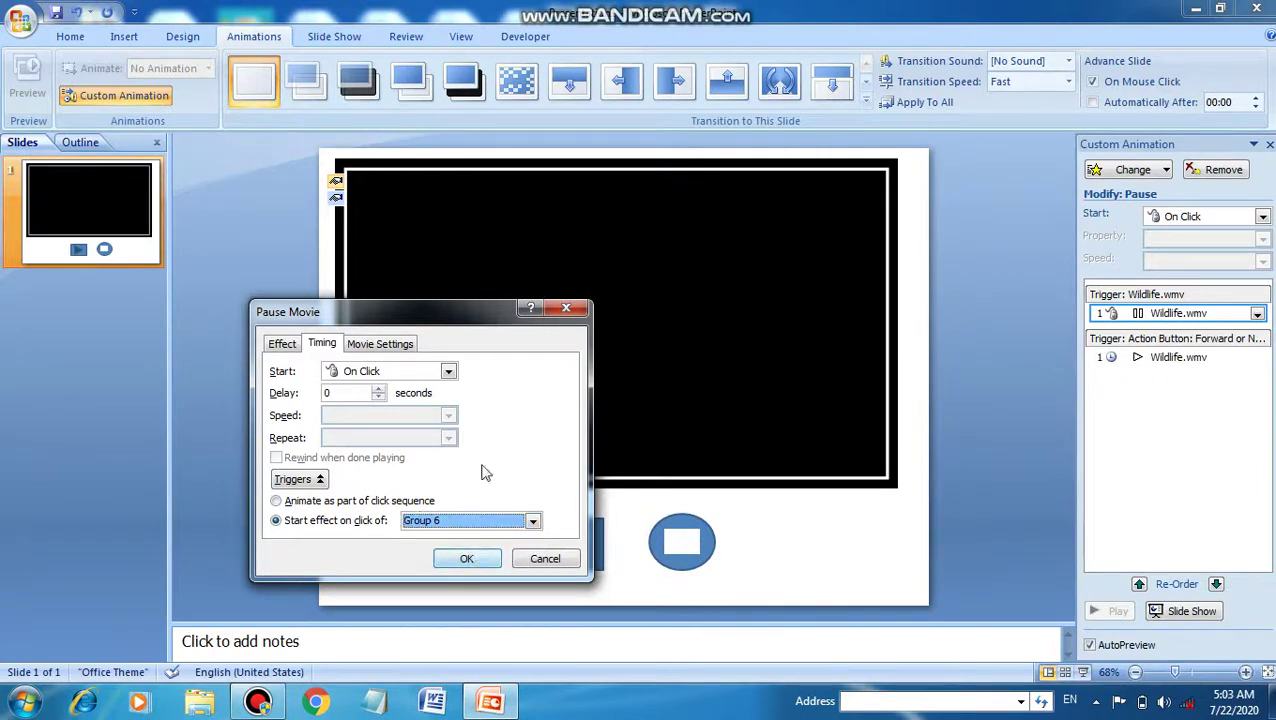
left_click(452, 563)
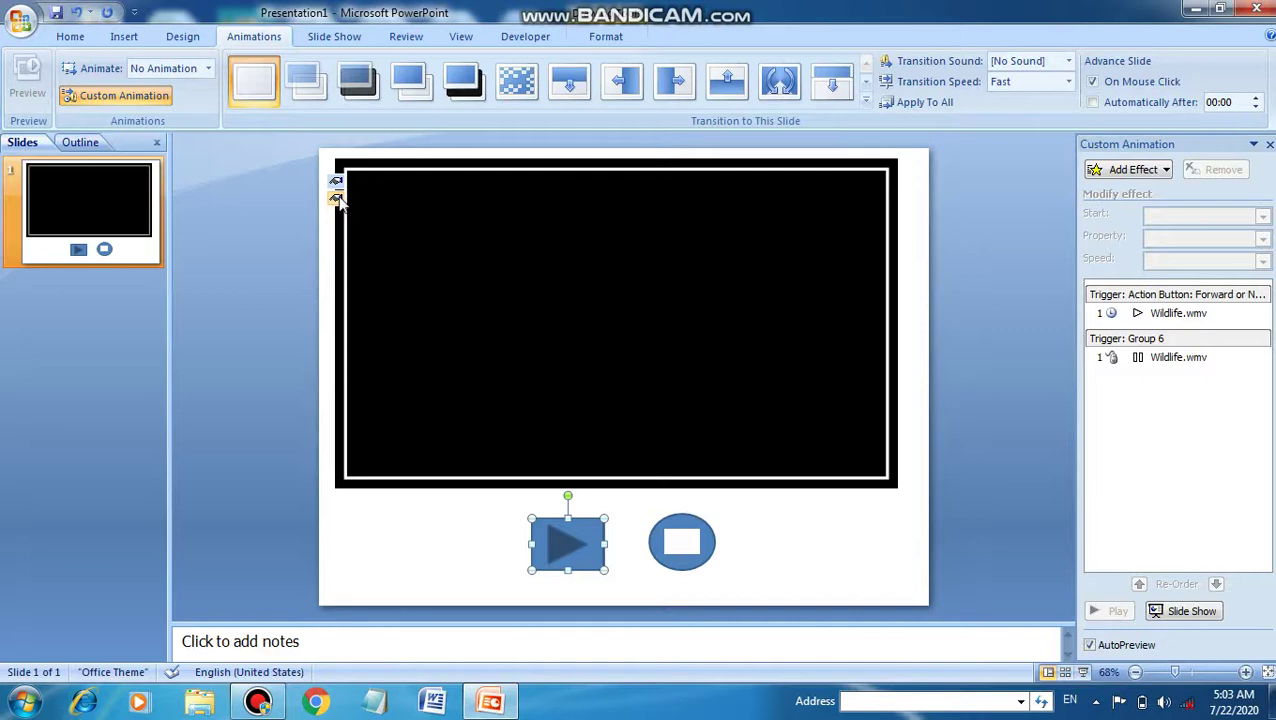
Step: In the F5 slide show, play the video, pause it with the oval button, then resume and pause again
key("F5")
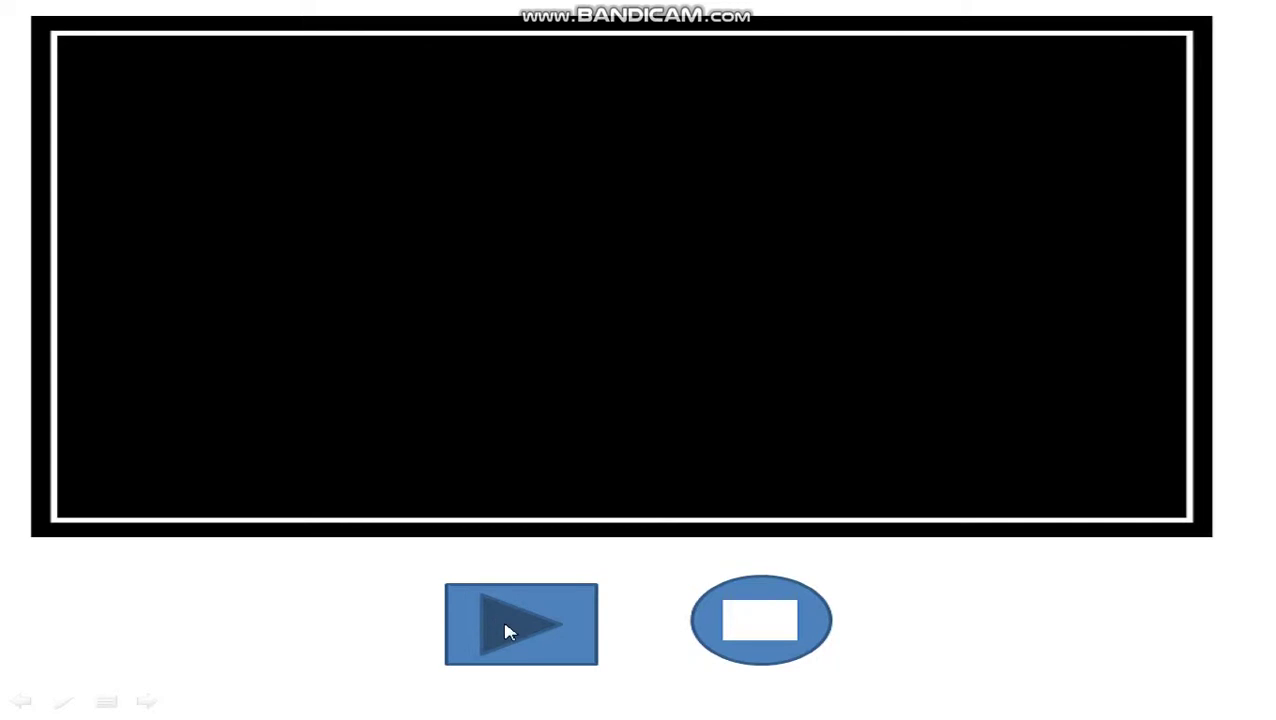
left_click(508, 632)
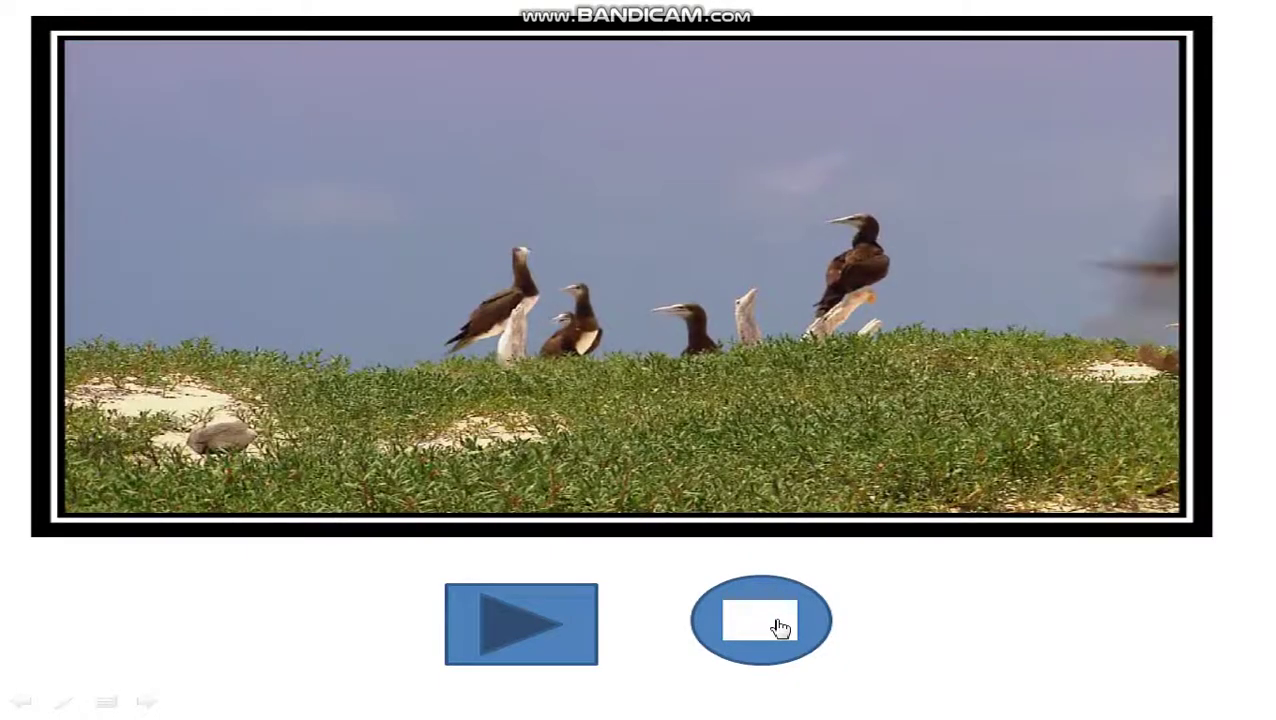
left_click(780, 627)
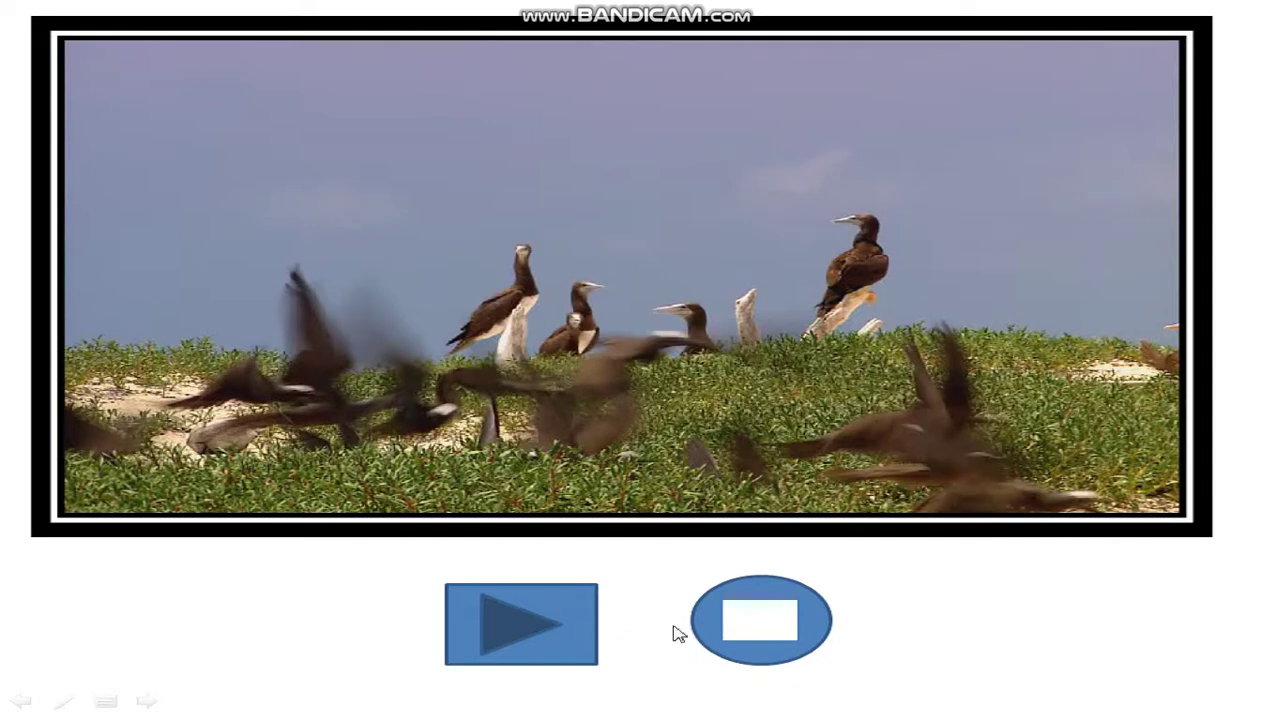
left_click(550, 632)
left_click(523, 632)
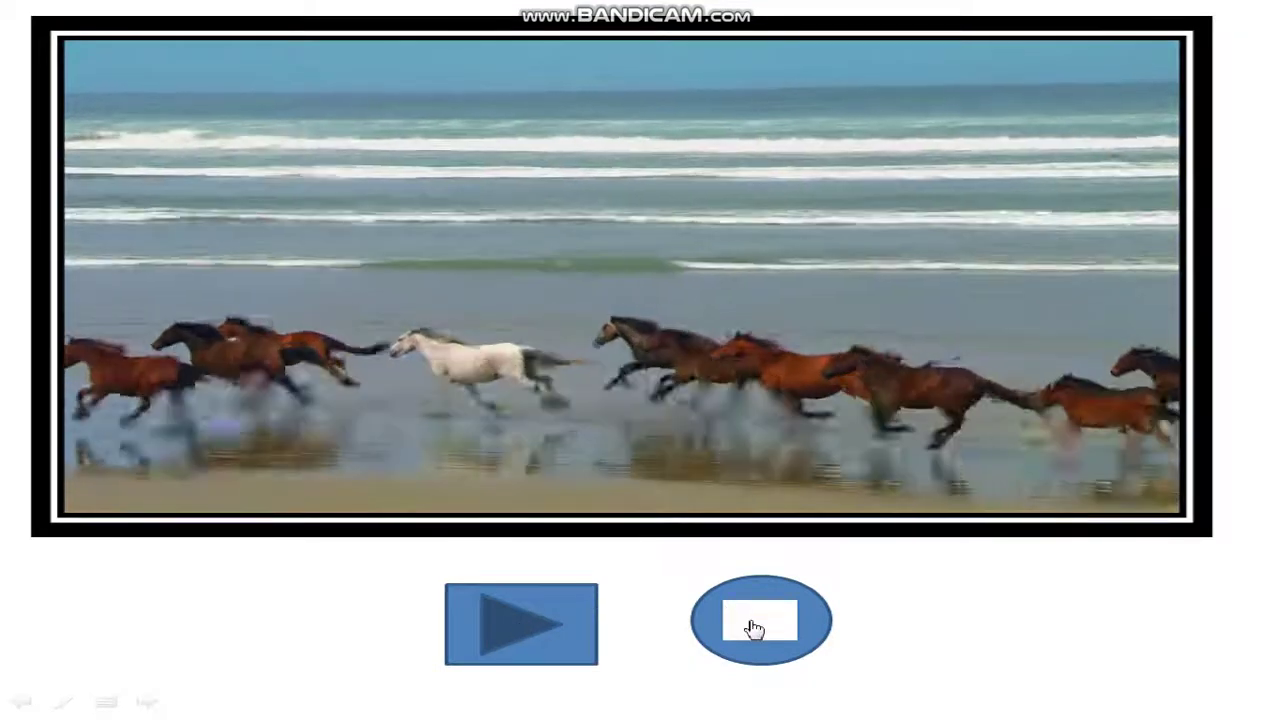
left_click(755, 628)
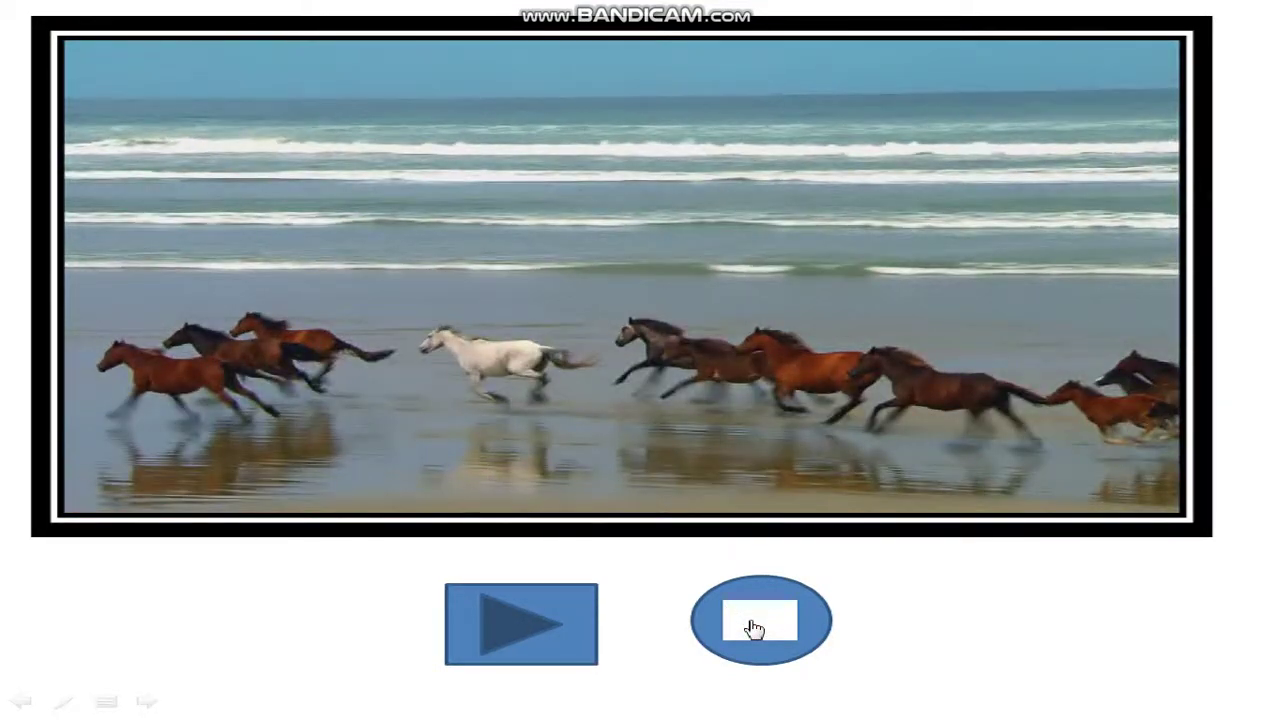